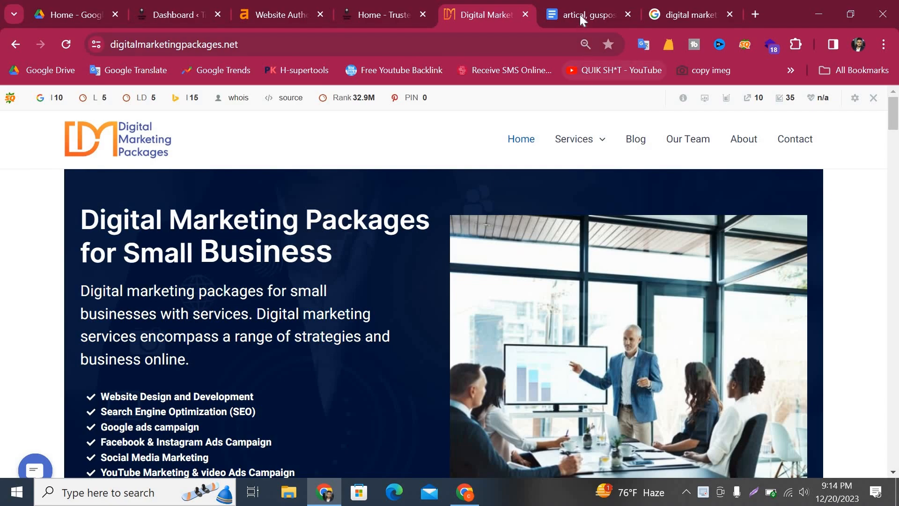
Step: Switch to the "artical, guspost" document in Google Docs and look through the article on digital marketing packages
click(548, 13)
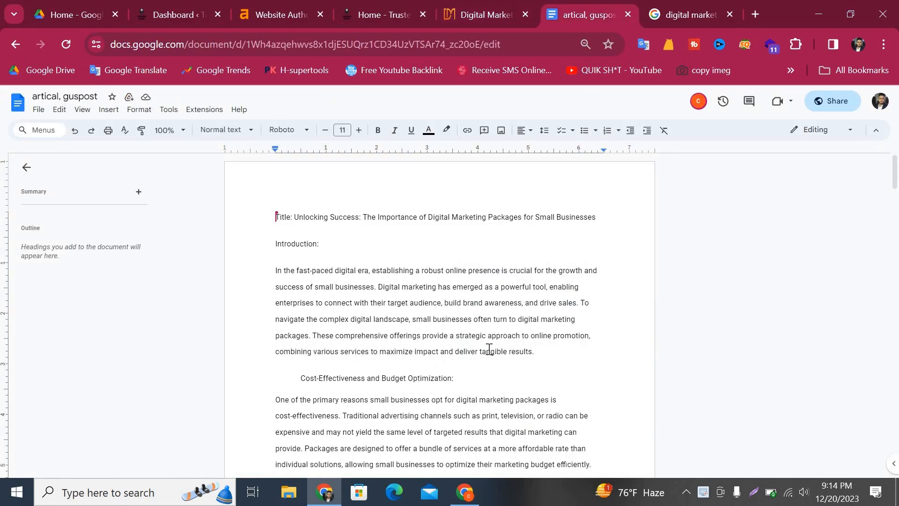
scroll(489, 349, down, 13)
scroll(489, 349, up, 7)
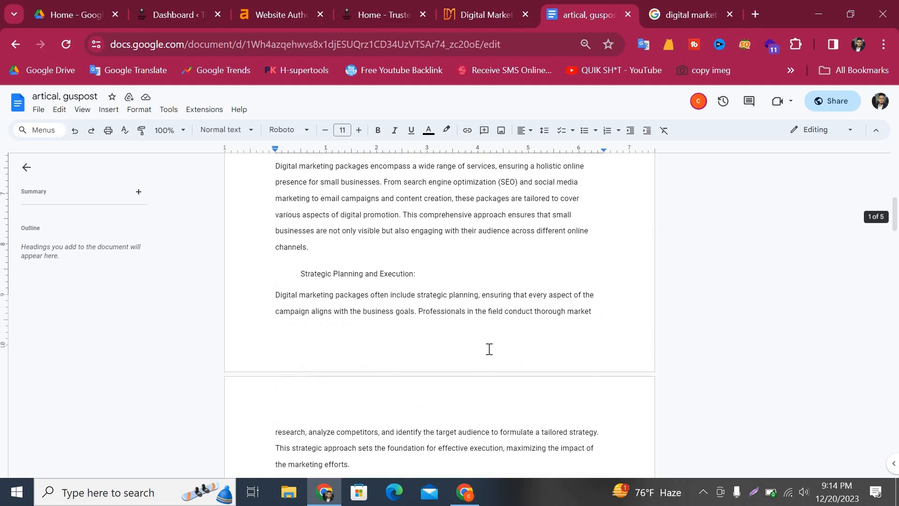
scroll(489, 350, up, 6)
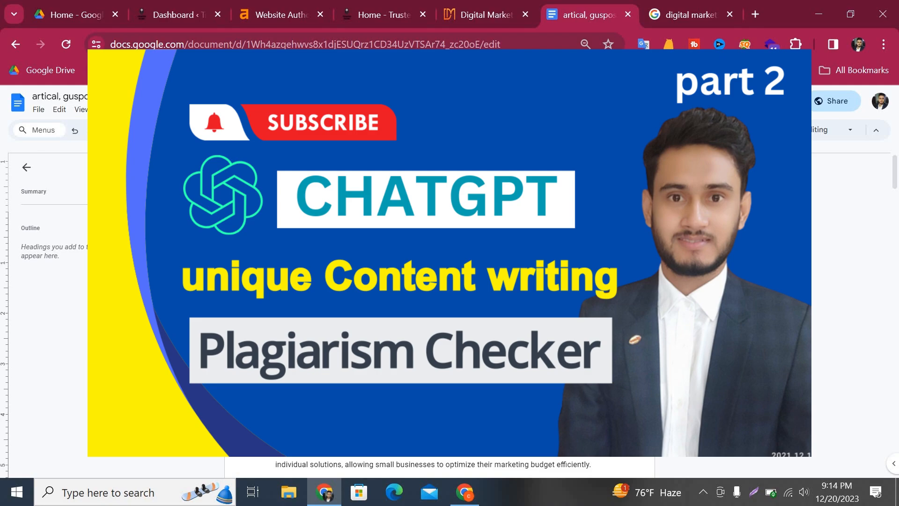
scroll(498, 348, down, 5)
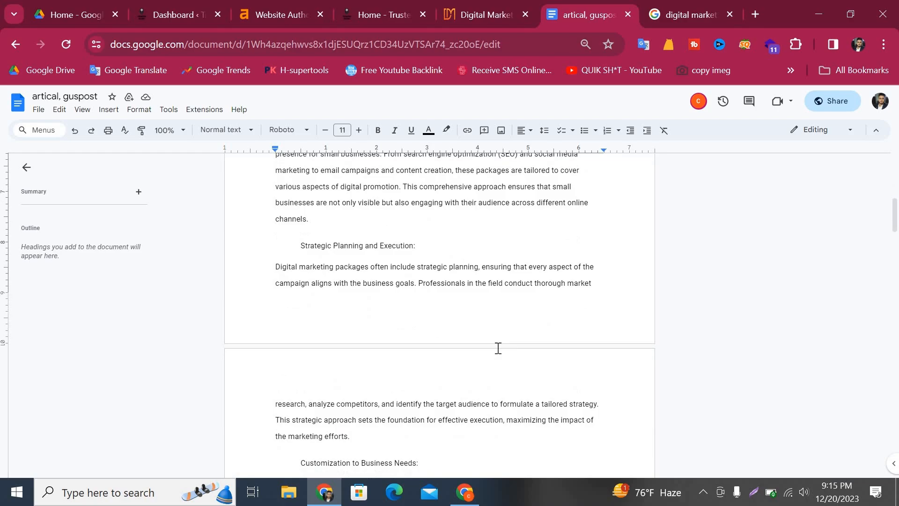
scroll(498, 348, up, 5)
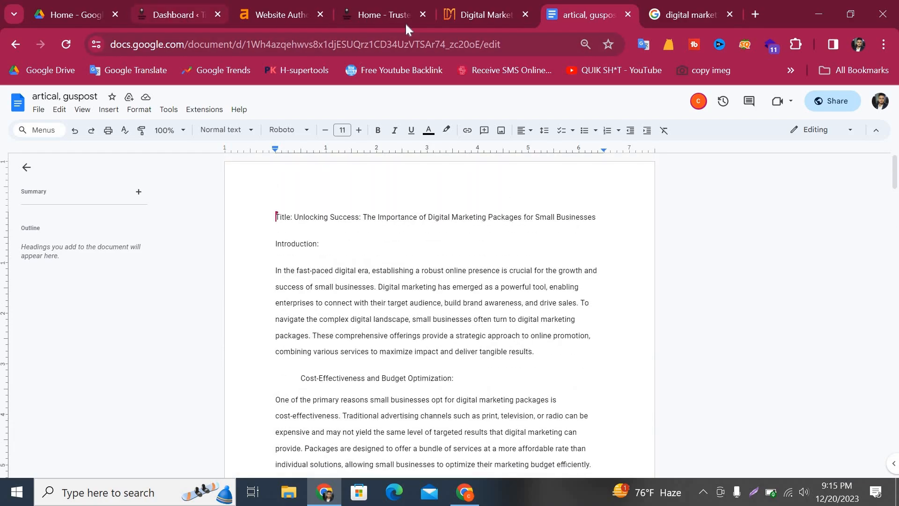
Step: Examine the Trusted Blogs website, looking through its home page sections and the categories under News
click(392, 17)
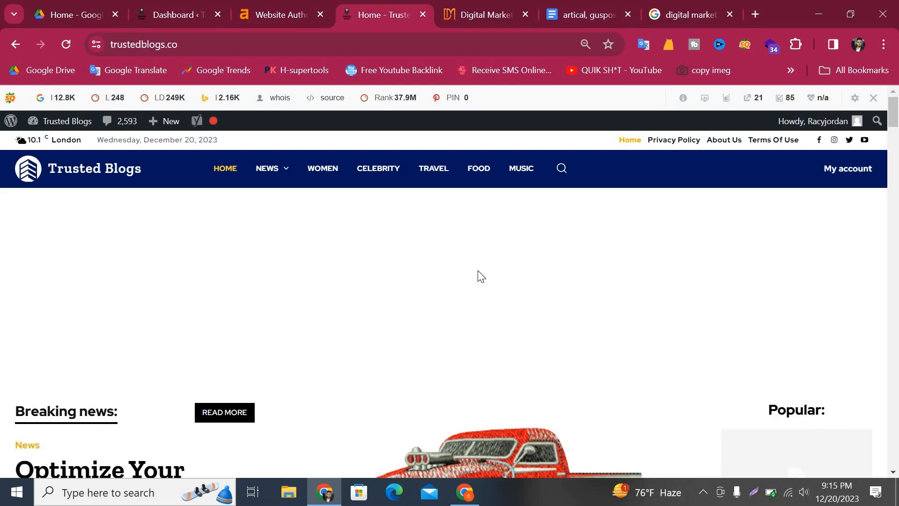
scroll(478, 277, down, 5)
scroll(479, 279, up, 10)
scroll(480, 279, down, 4)
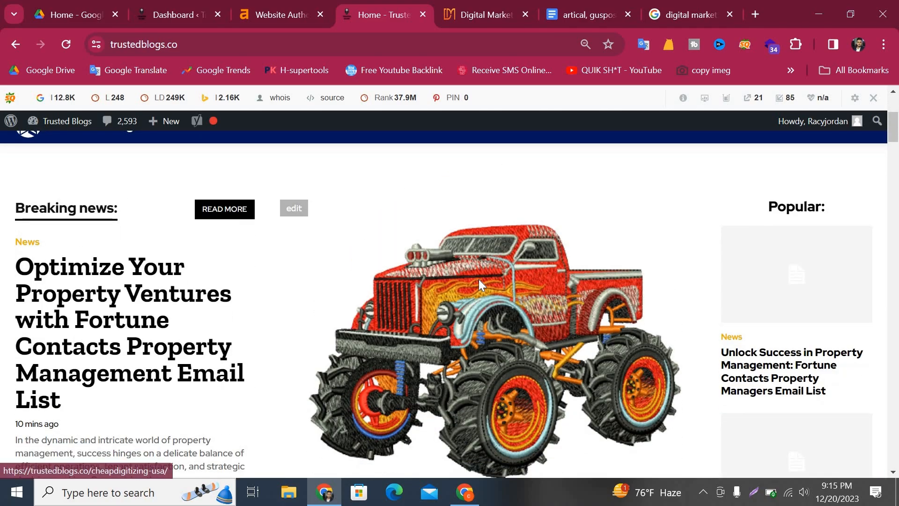
scroll(479, 279, down, 5)
scroll(482, 286, down, 2)
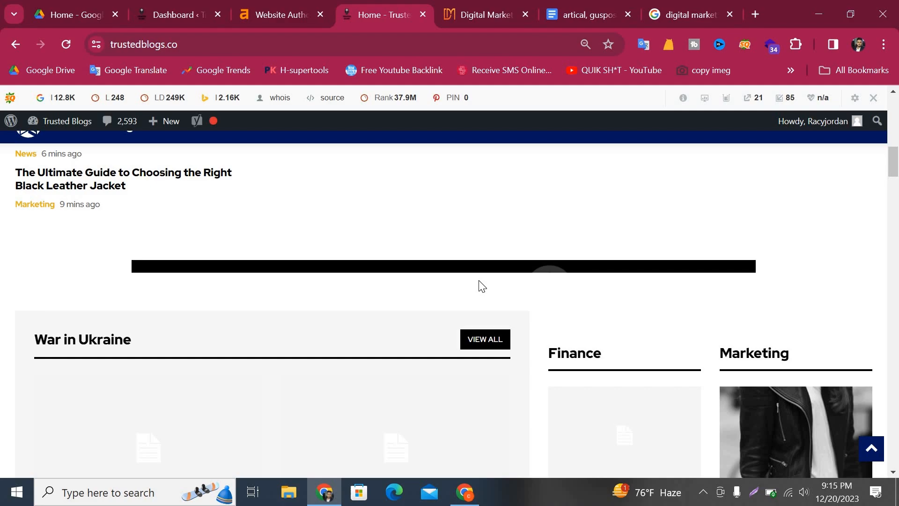
scroll(480, 283, up, 8)
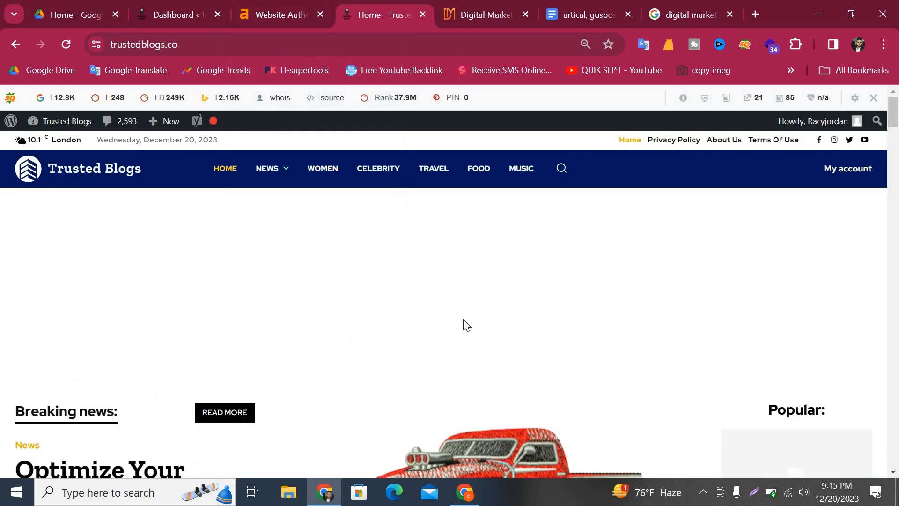
mouse_move(268, 168)
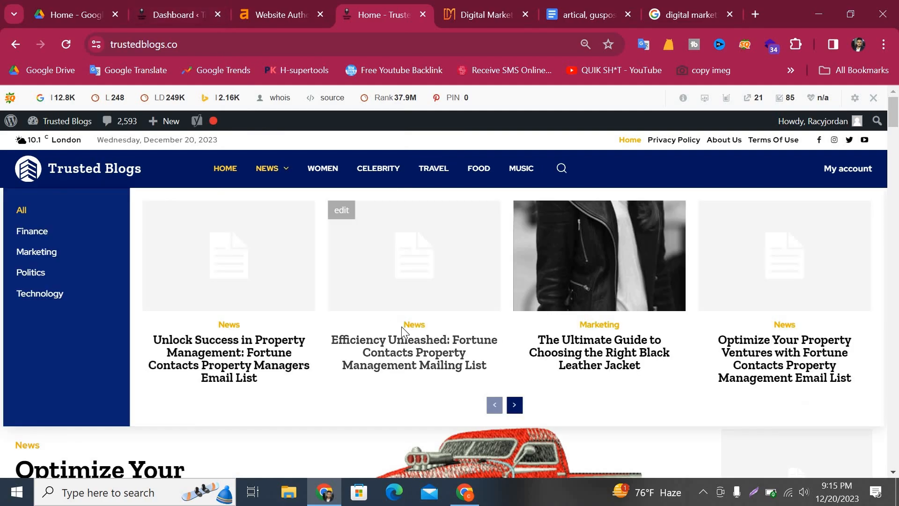
scroll(402, 332, down, 5)
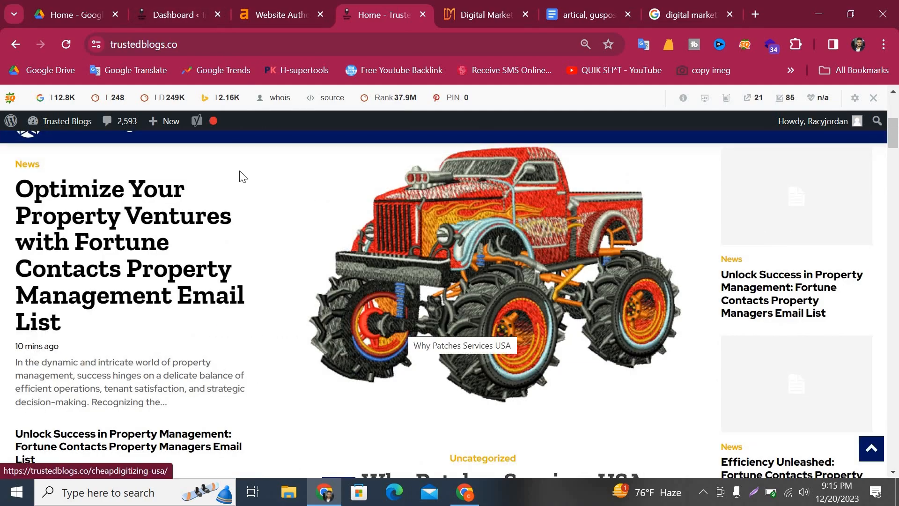
click(140, 46)
key(ctrl+c)
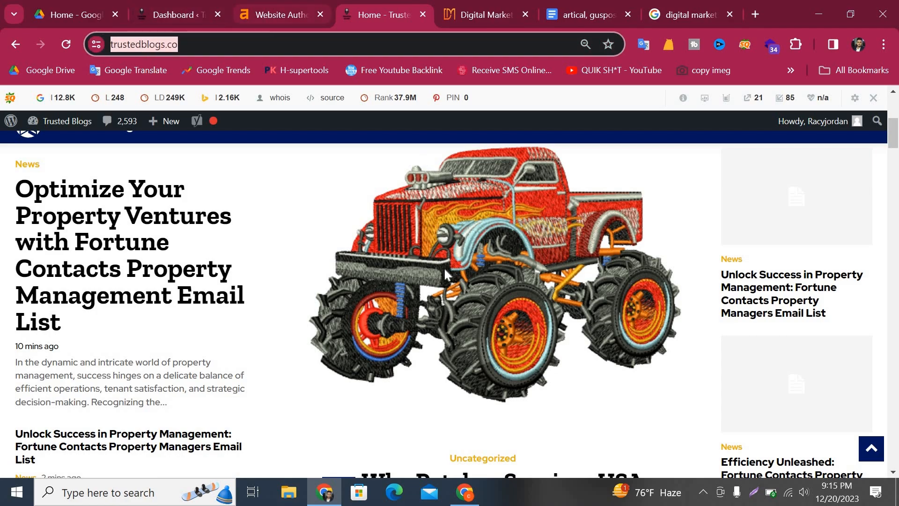
key(ctrl+shift+Tab)
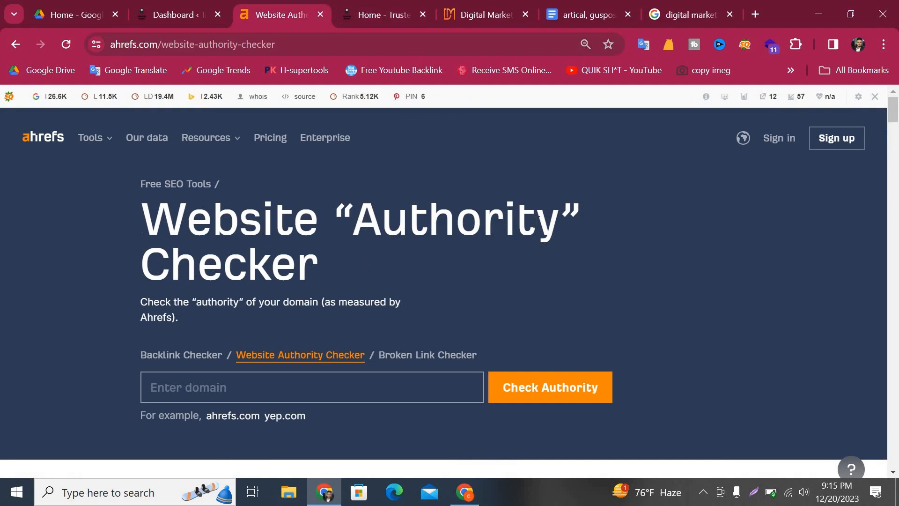
click(144, 271)
scroll(620, 321, down, 2)
scroll(632, 314, up, 2)
click(202, 387)
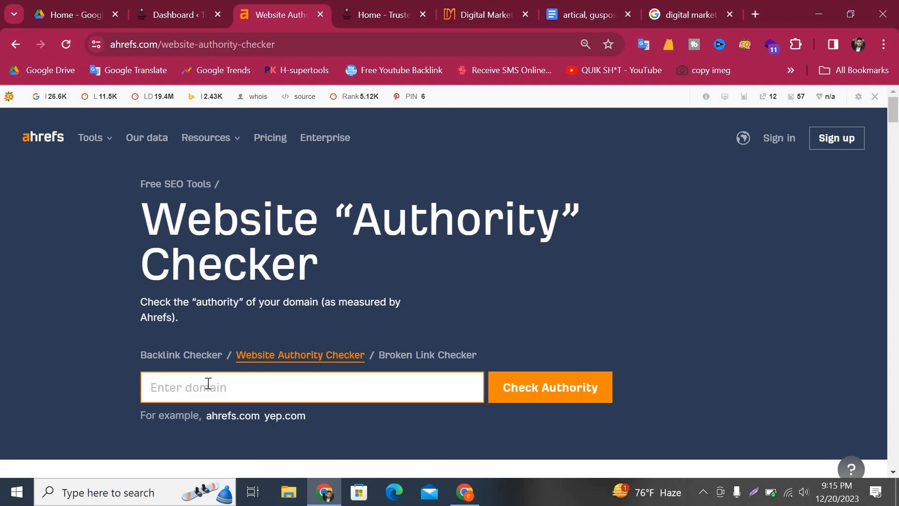
key(ctrl+v)
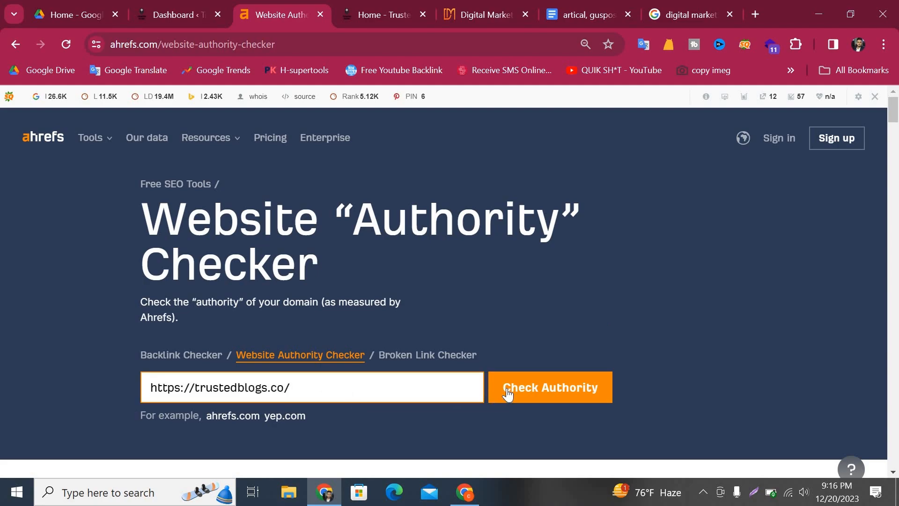
click(597, 388)
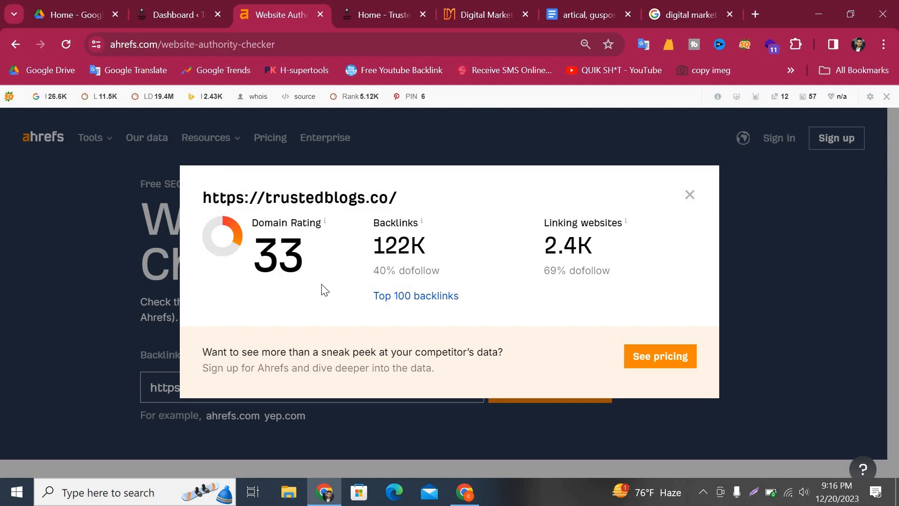
drag(309, 260, 266, 256)
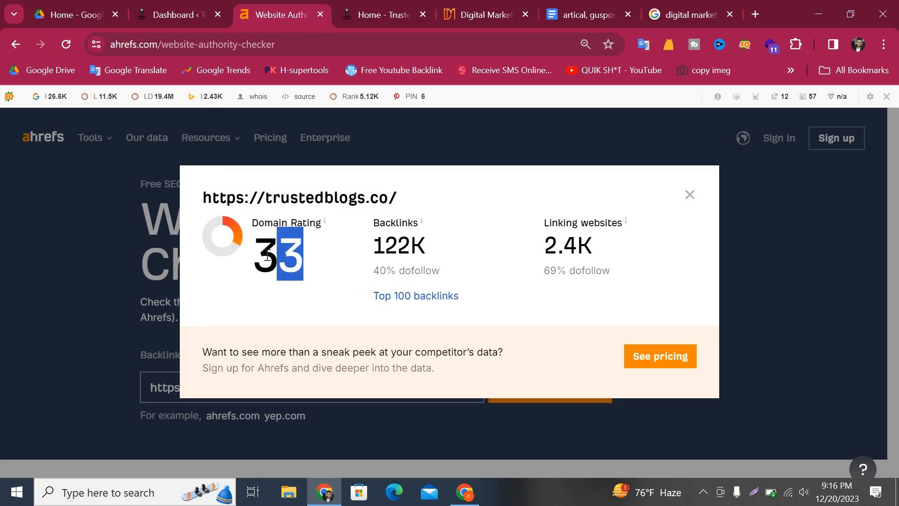
click(690, 195)
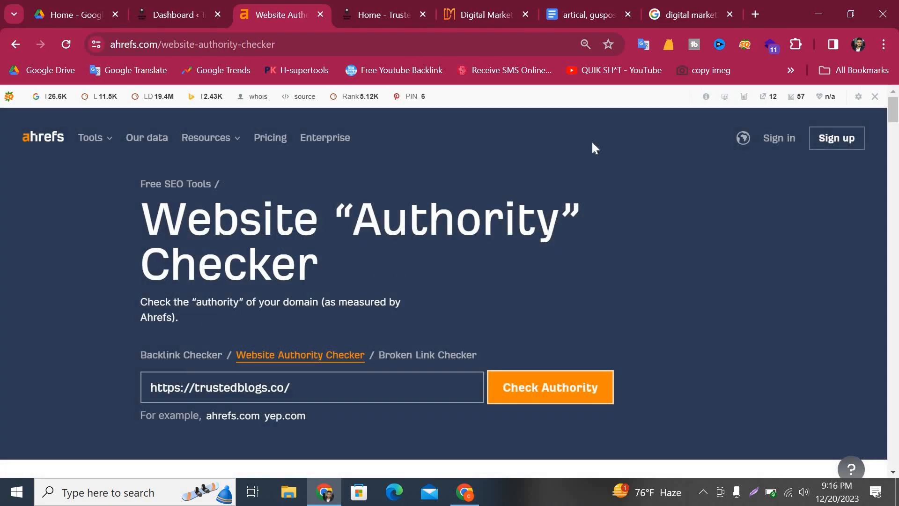
Step: Return to the Trusted Blogs home page and look over its recent articles and topic sections
key(ctrl+Tab)
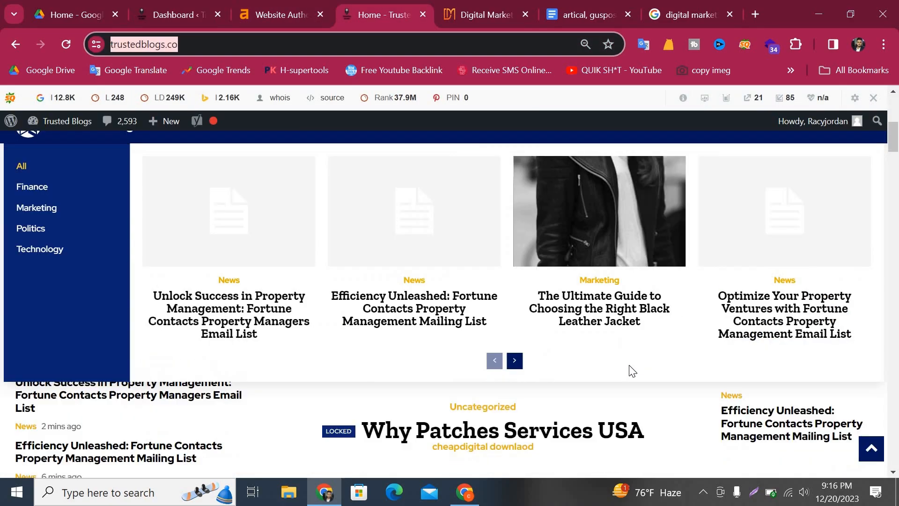
scroll(642, 378, up, 3)
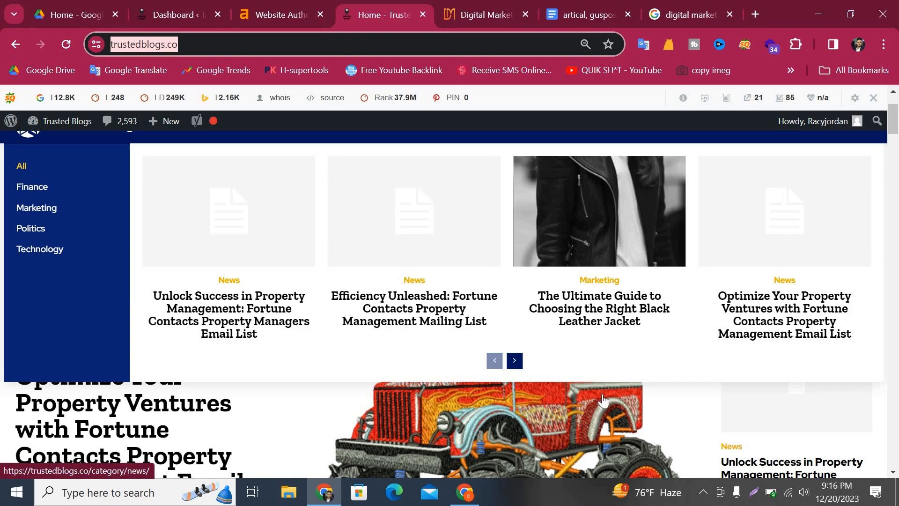
scroll(609, 333, down, 8)
scroll(611, 336, down, 10)
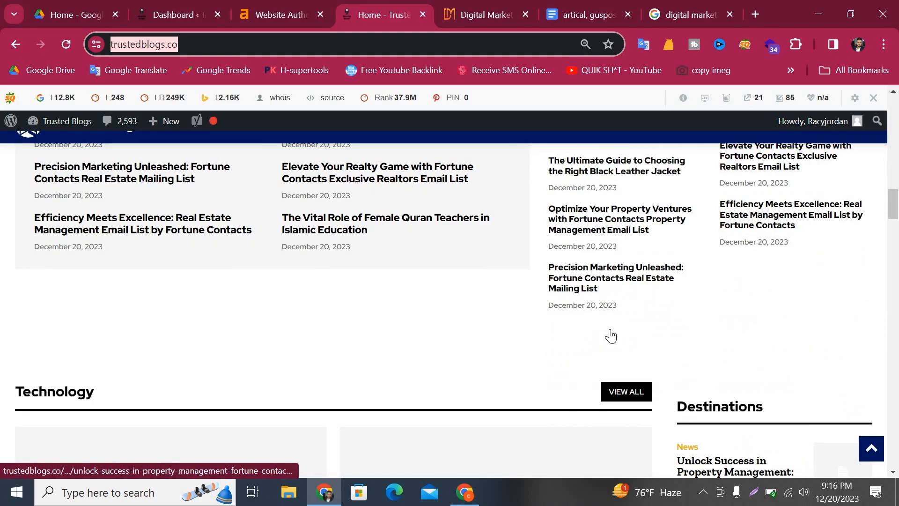
scroll(614, 328, up, 20)
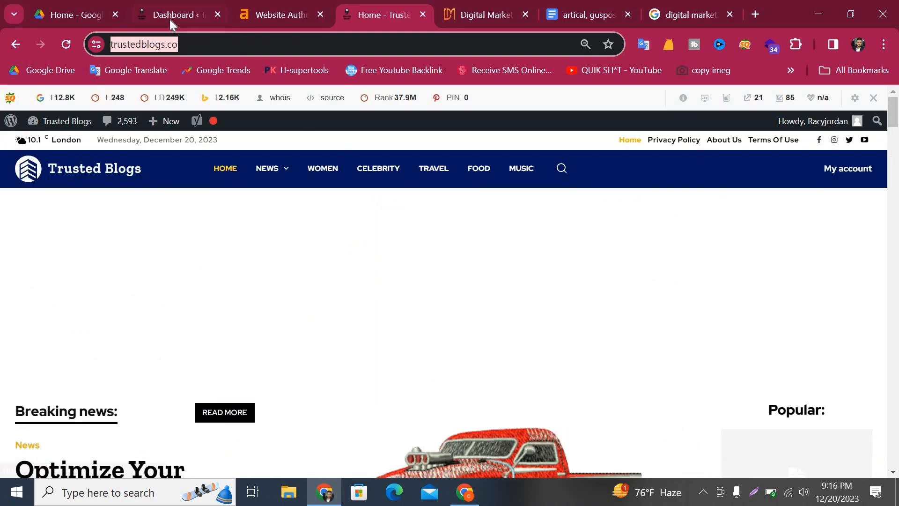
Step: Open the list of all posts from the Trusted Blogs WordPress dashboard and review the existing posts
click(170, 18)
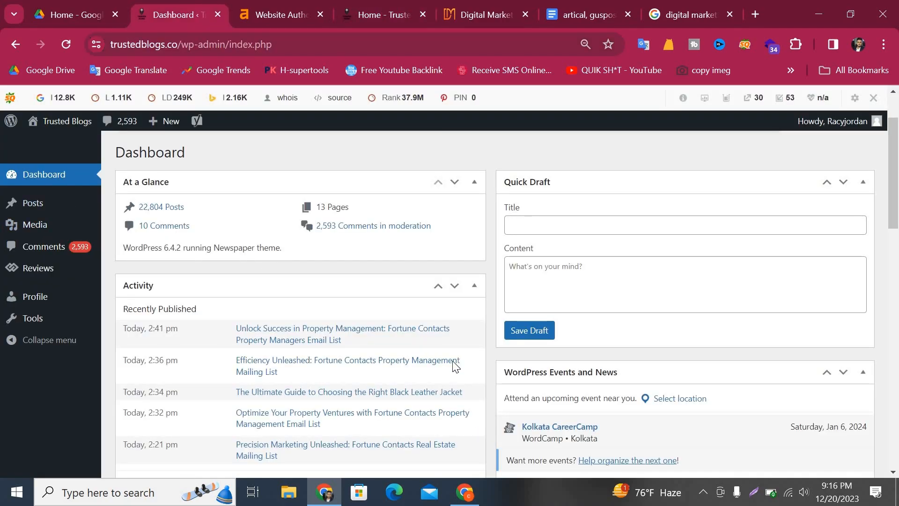
scroll(615, 374, down, 10)
scroll(615, 376, up, 10)
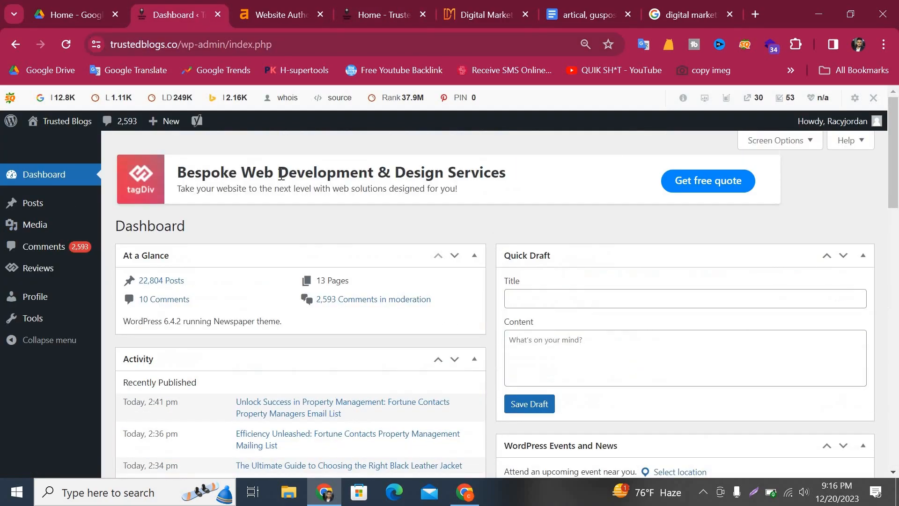
mouse_move(31, 211)
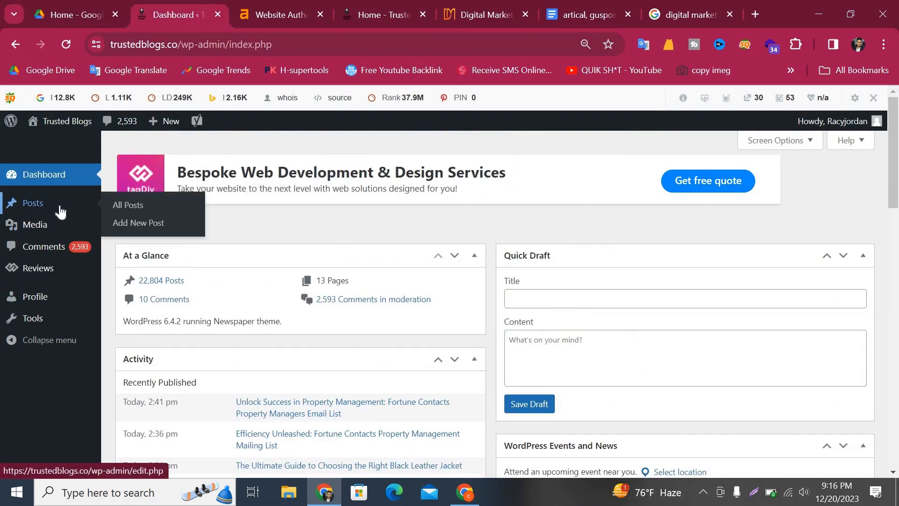
click(141, 209)
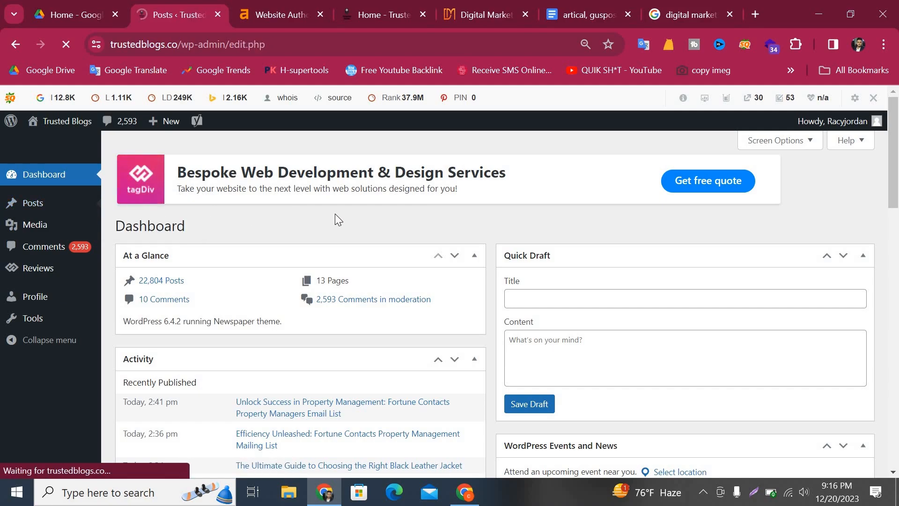
scroll(401, 377, down, 10)
scroll(176, 384, up, 10)
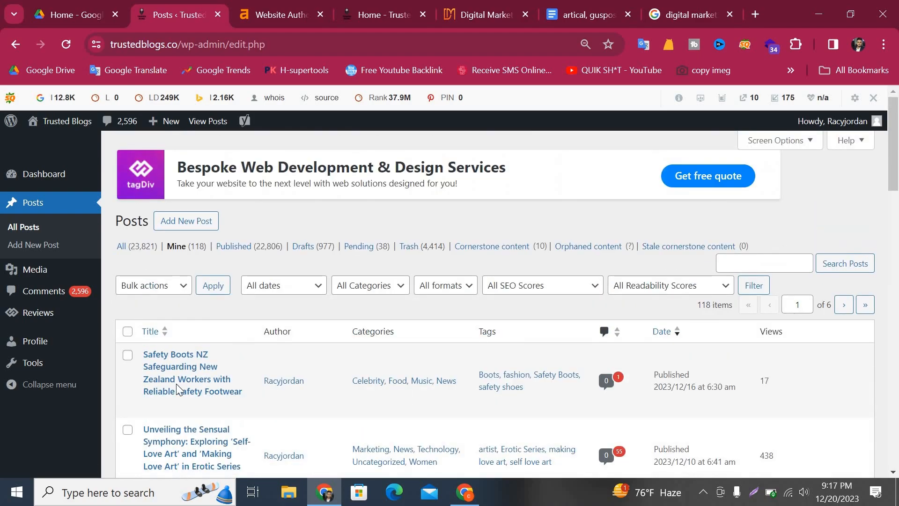
scroll(317, 380, down, 4)
scroll(317, 380, up, 4)
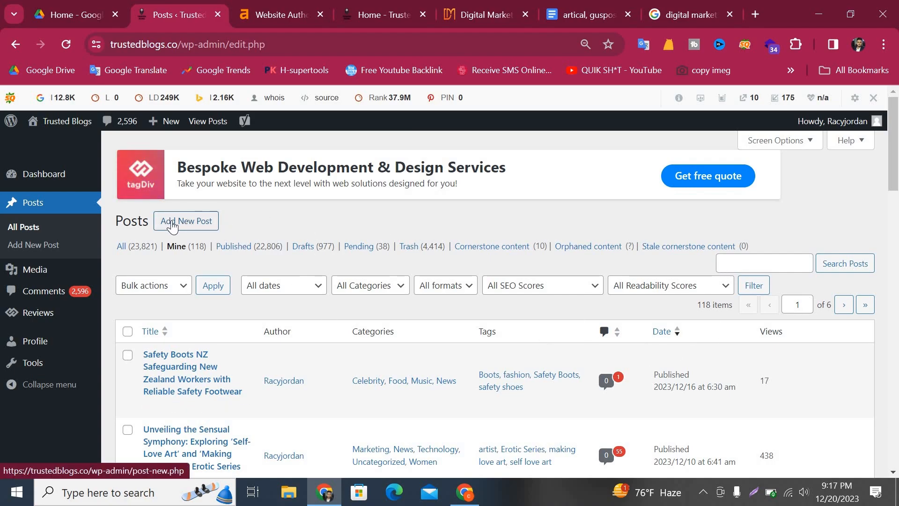
Step: Start a new post on Trusted Blogs and look over the empty post editor
click(189, 225)
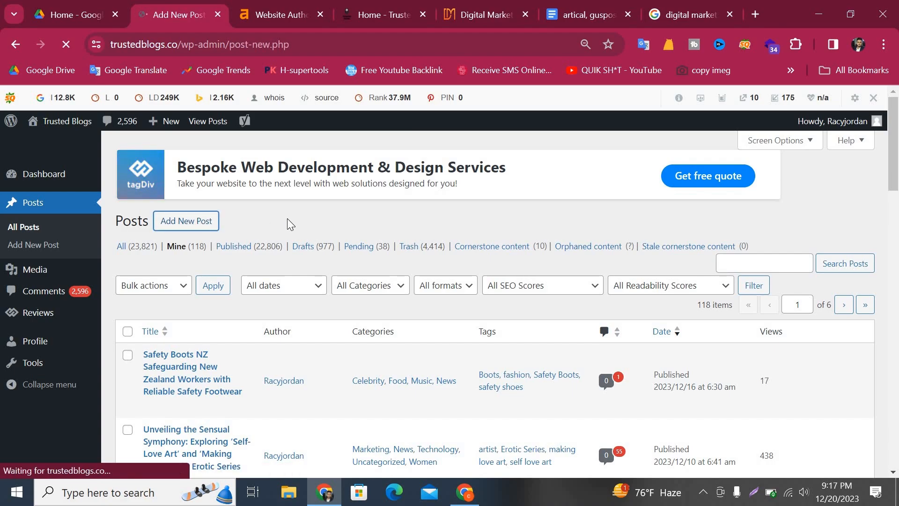
scroll(411, 267, down, 8)
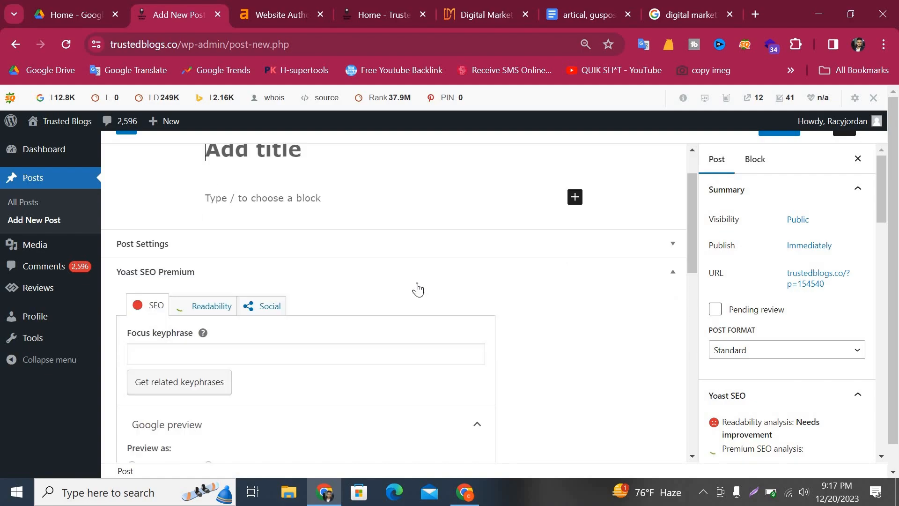
scroll(424, 300, up, 8)
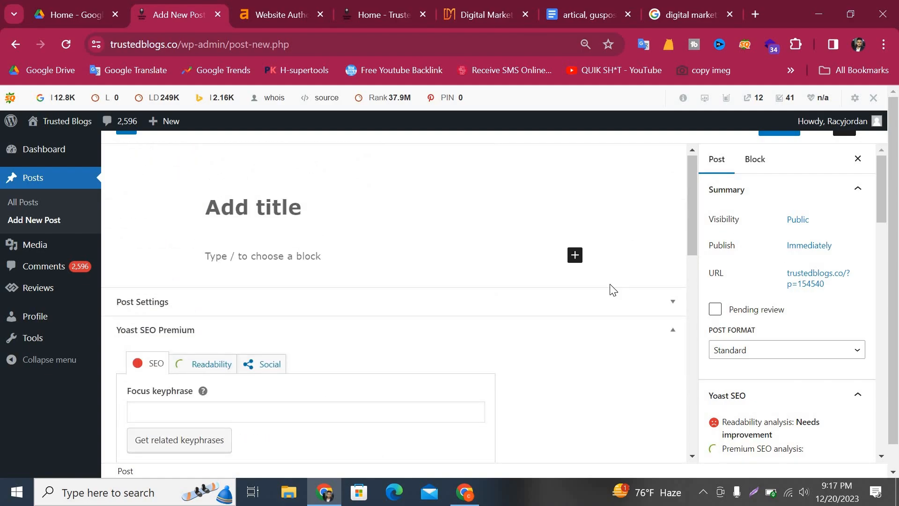
Step: Reduce the browser zoom of the post editor page to 75% and return to the editor
click(885, 44)
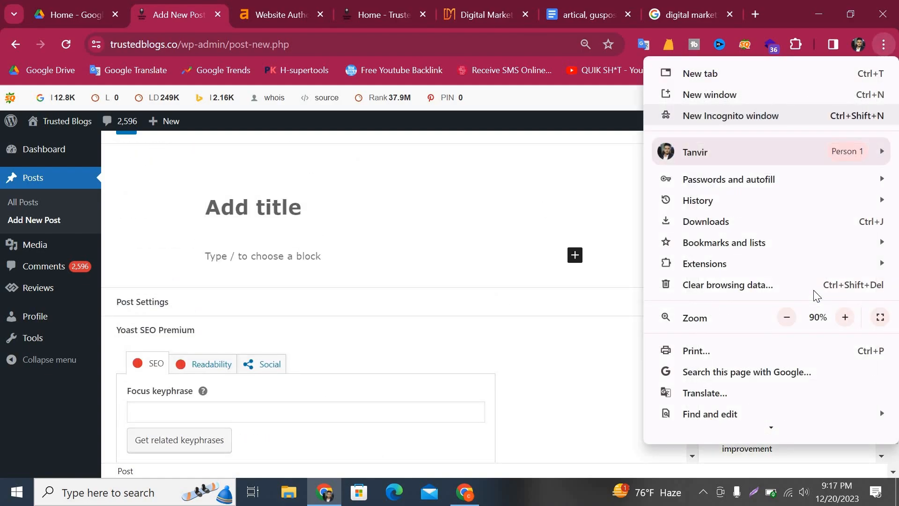
click(786, 318)
click(788, 318)
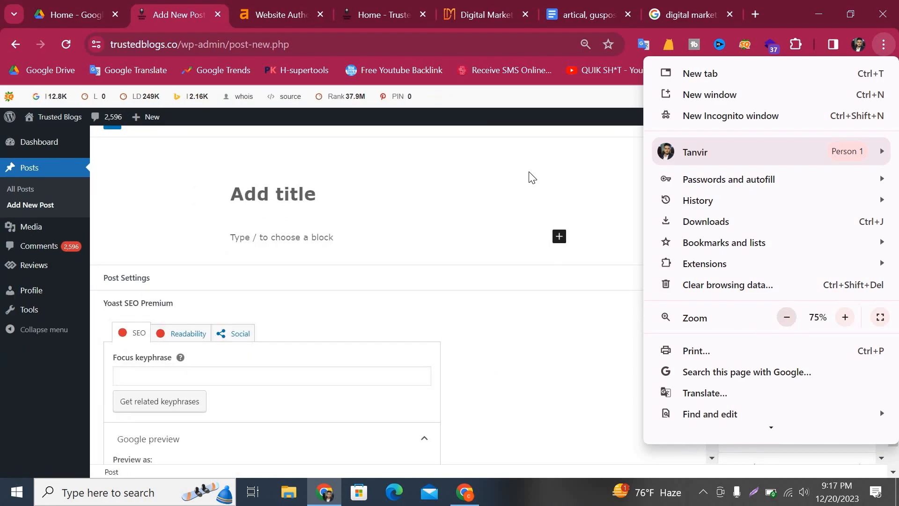
click(414, 183)
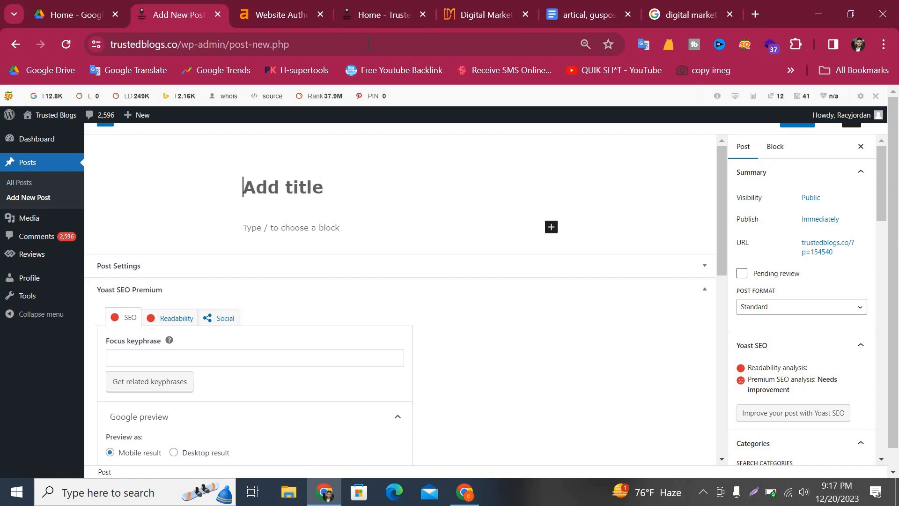
Step: Copy "The Importance of Digital Marketing Packages for Small Businesses" from the Google Docs article into the new post's title
click(588, 15)
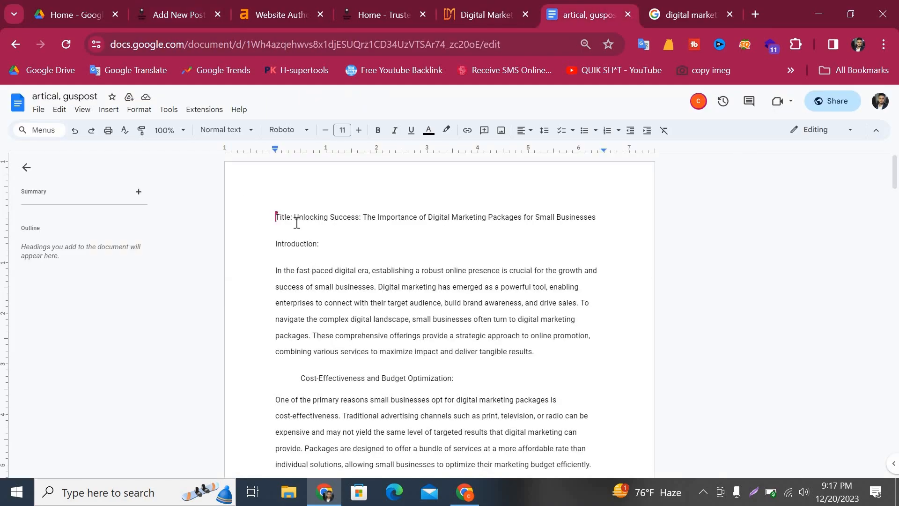
scroll(279, 208, up, 3)
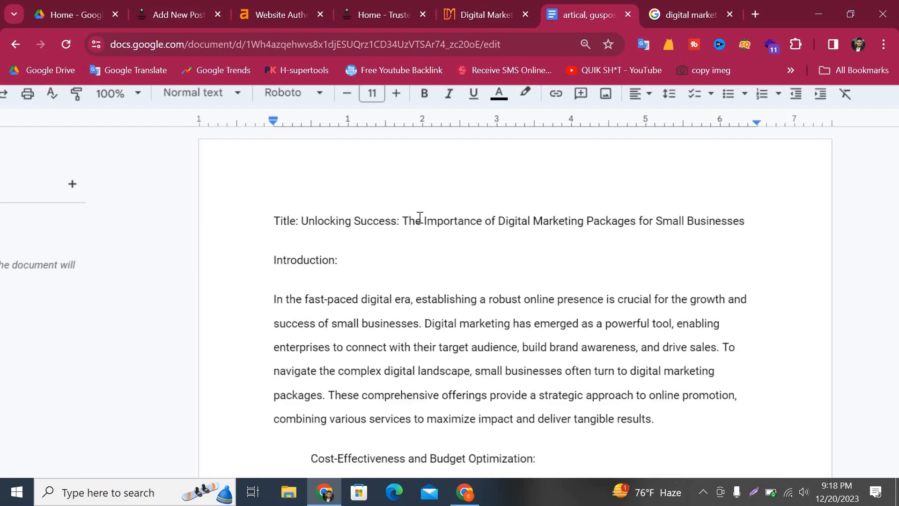
drag(404, 223, 636, 226)
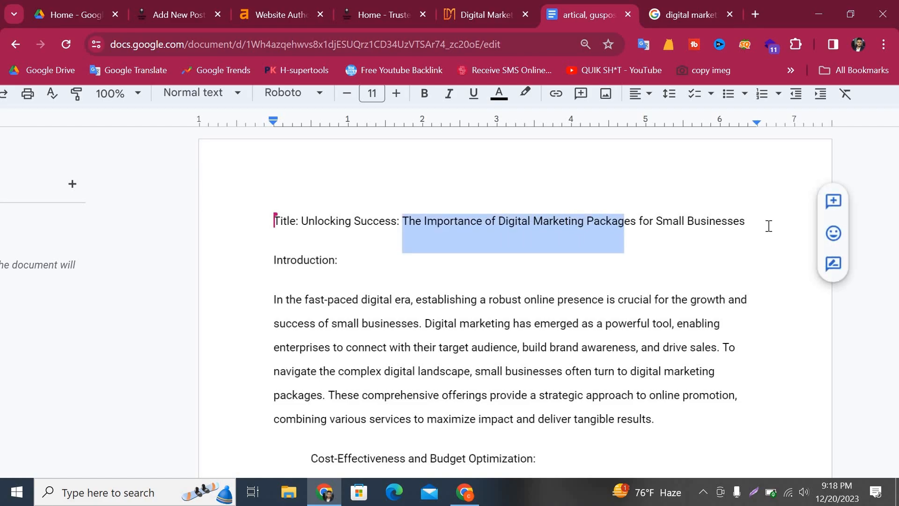
drag(765, 224, 765, 222)
key(ctrl+c)
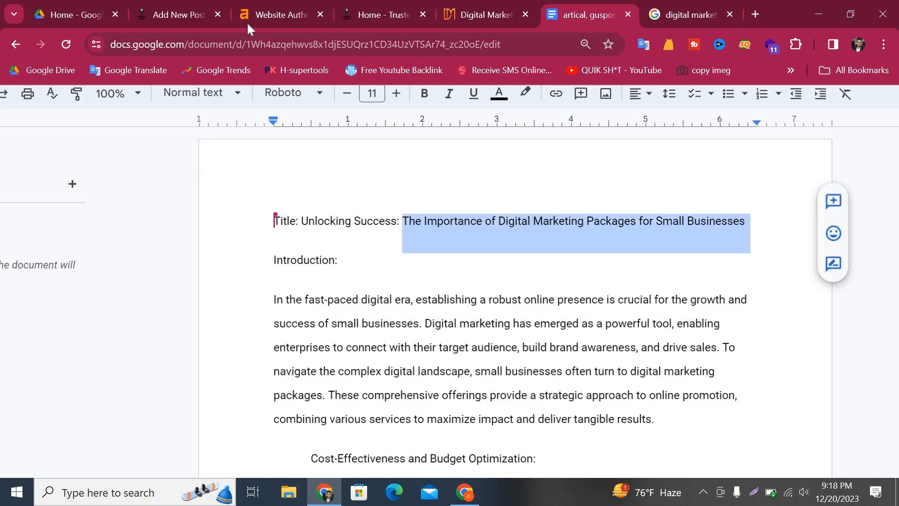
drag(158, 19, 473, 18)
click(253, 187)
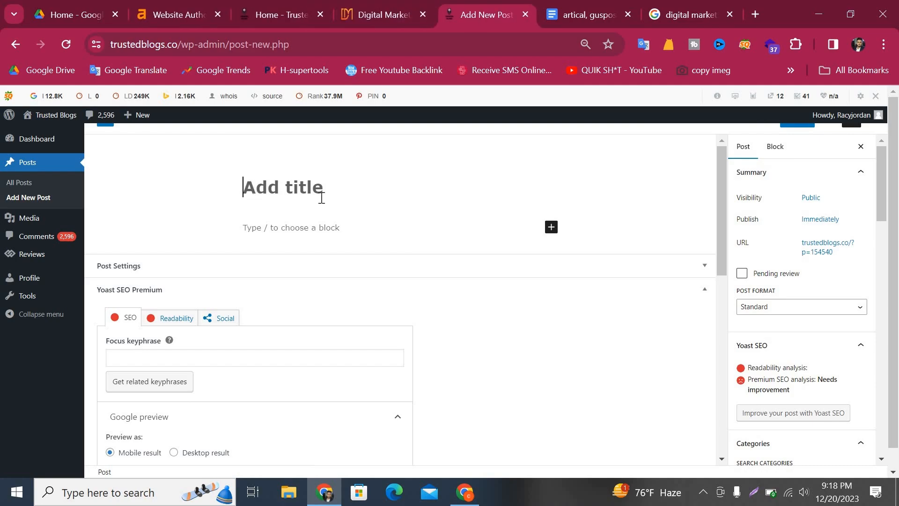
key(ctrl+v)
Step: Copy the introduction paragraph from the article into the post body below the title and start a new paragraph block
scroll(269, 257, down, 1)
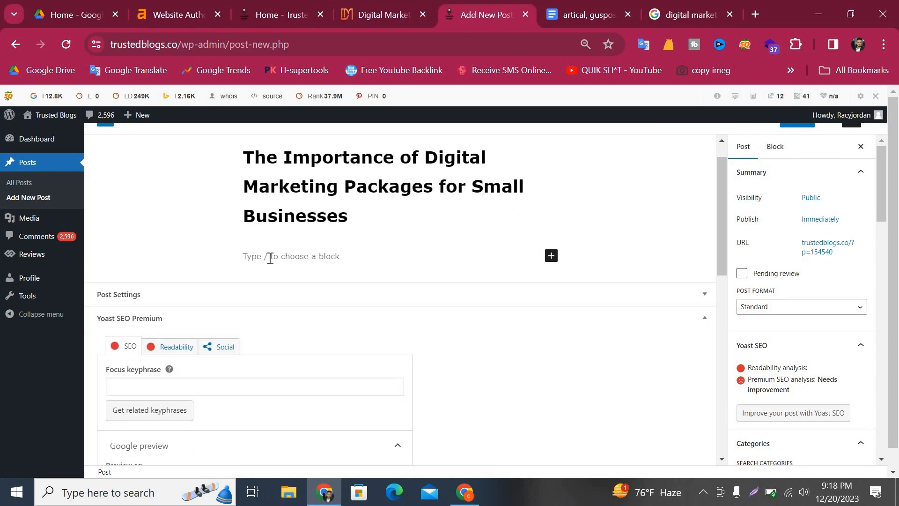
click(263, 256)
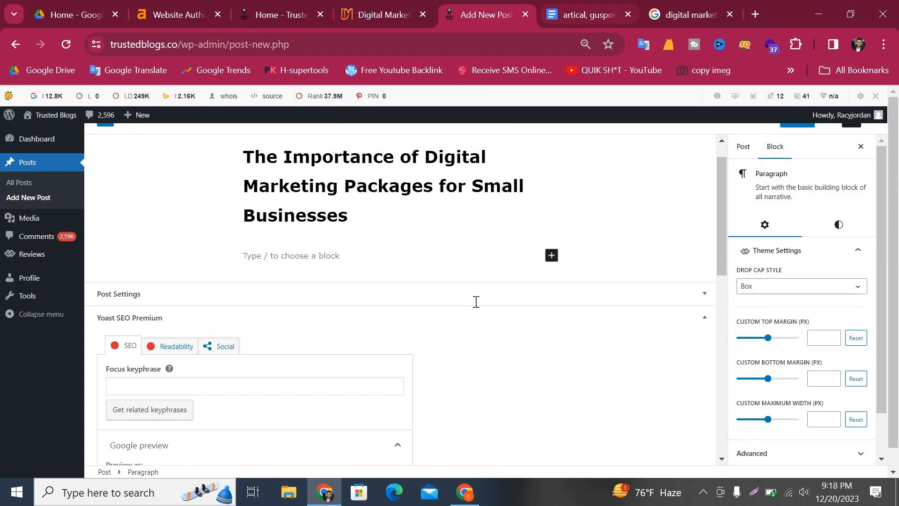
key(ctrl+Tab)
scroll(368, 323, down, 2)
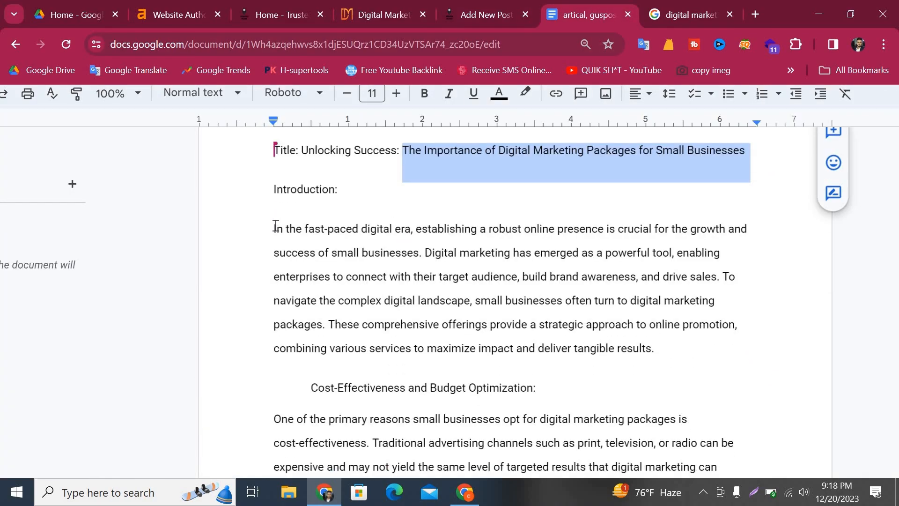
drag(355, 283, 639, 341)
scroll(659, 342, down, 2)
scroll(651, 342, down, 3)
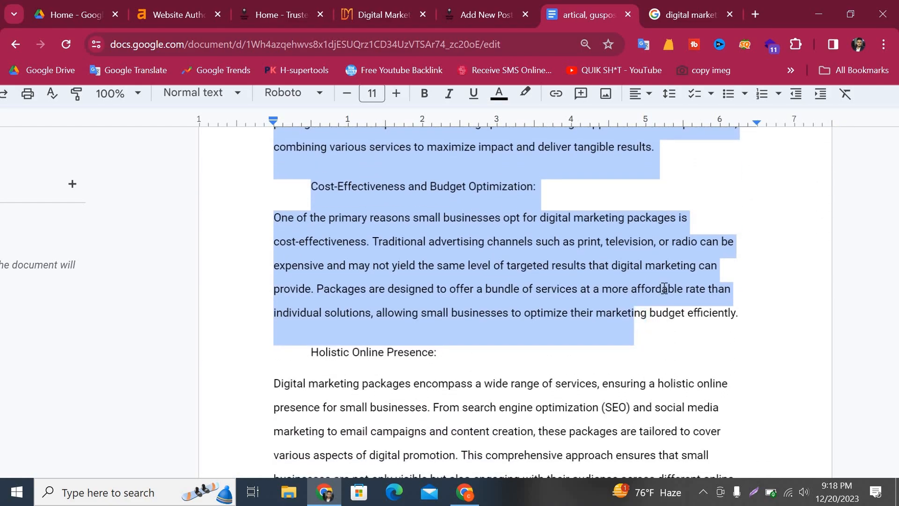
drag(665, 289, 660, 342)
key(ctrl+c)
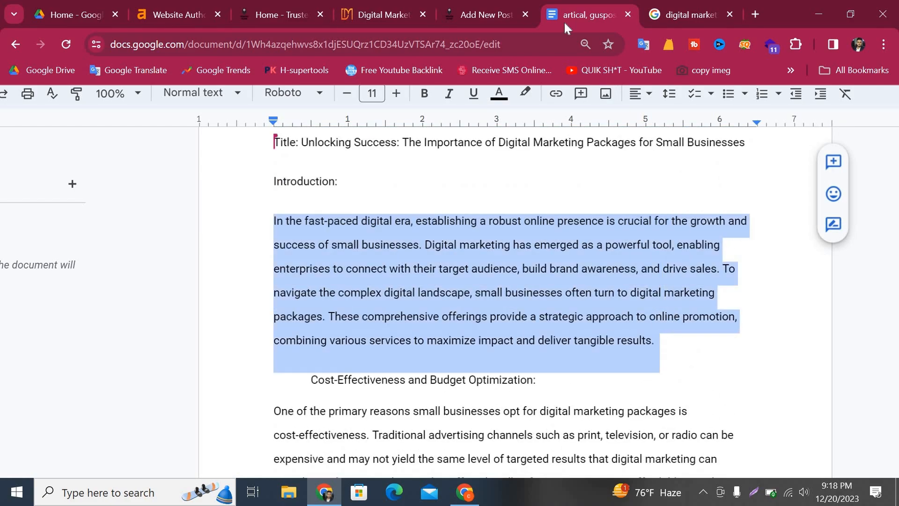
click(490, 7)
click(261, 255)
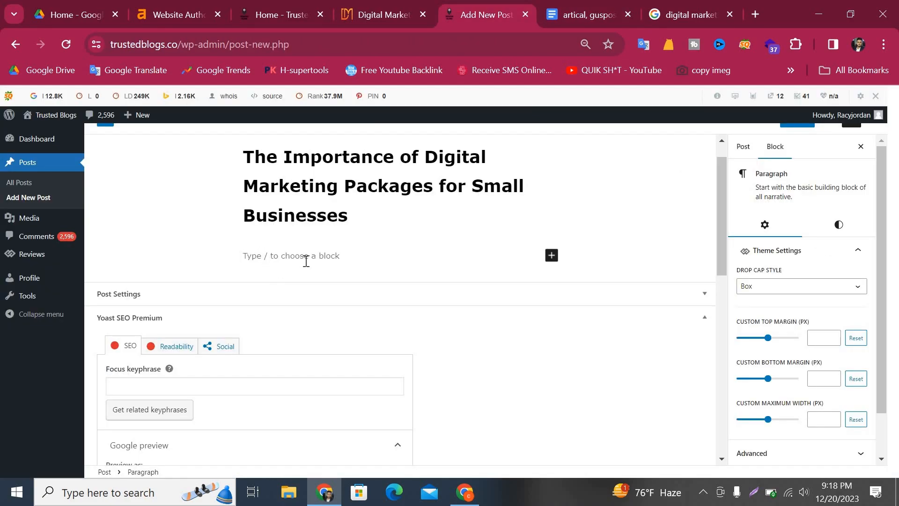
key(ctrl+v)
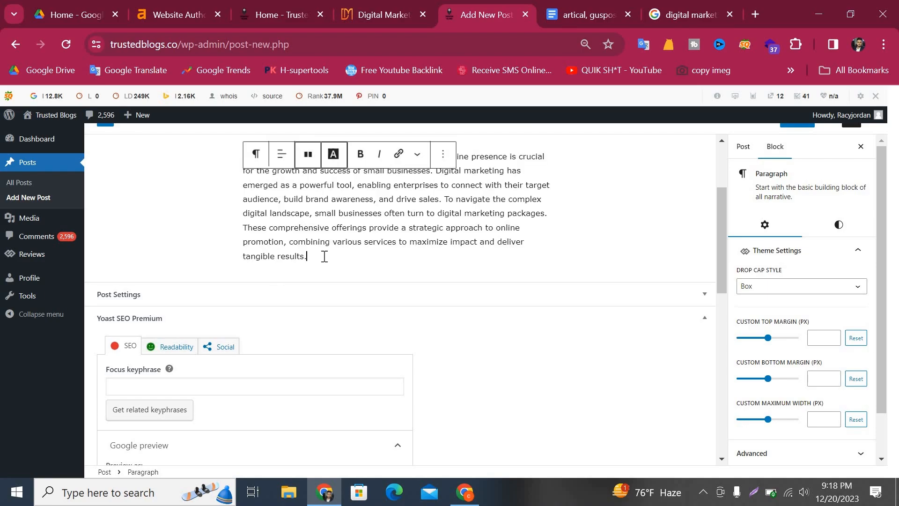
key(Return)
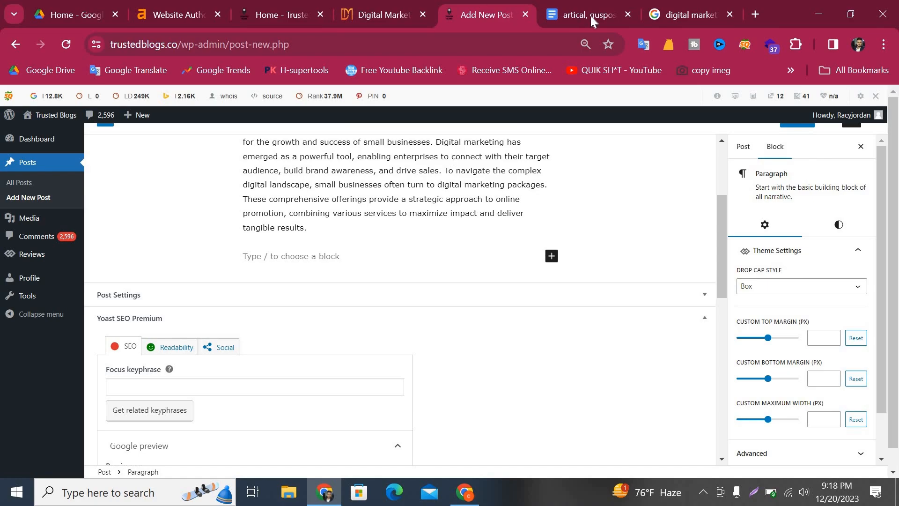
Step: Copy the "Cost-Effectiveness and Budget Optimization:" subheading from the article into the post below the introduction and start a new block
scroll(350, 188, up, 3)
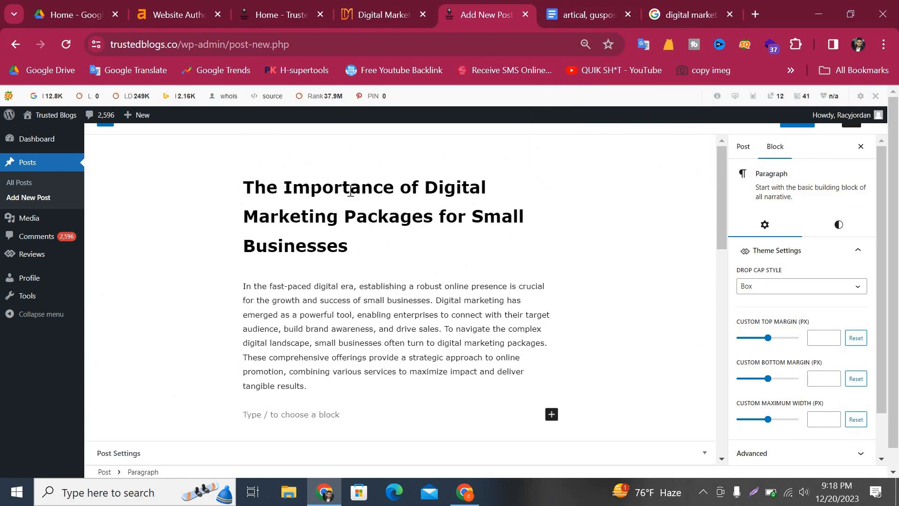
scroll(372, 269, down, 3)
key(ctrl+Tab)
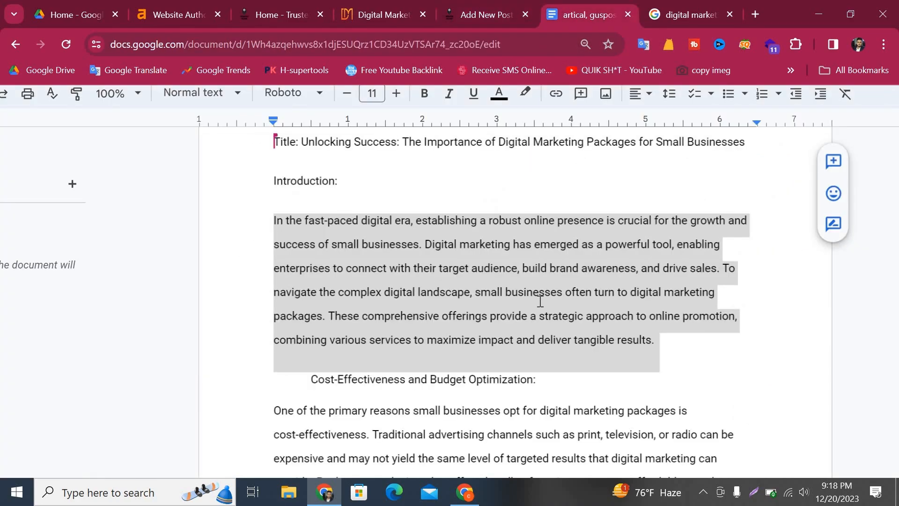
scroll(702, 365, down, 1)
click(684, 327)
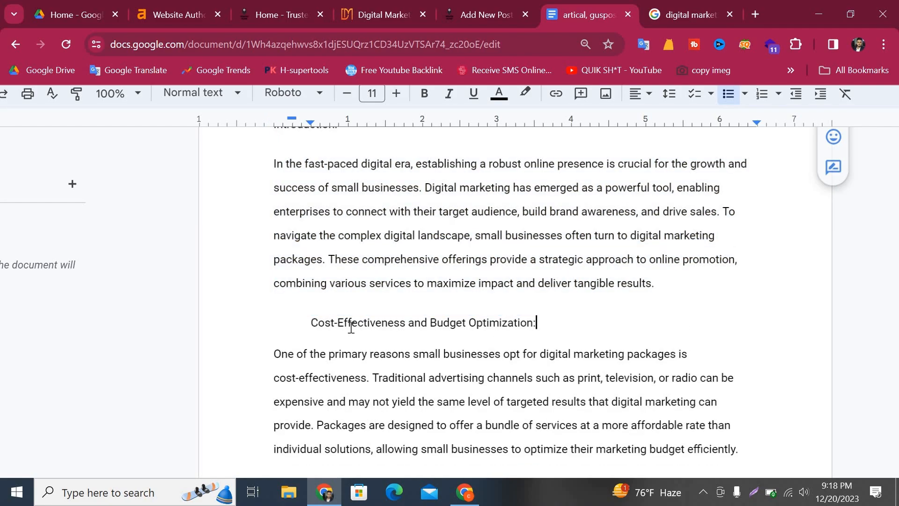
drag(311, 323, 538, 319)
key(ctrl+c)
click(486, 20)
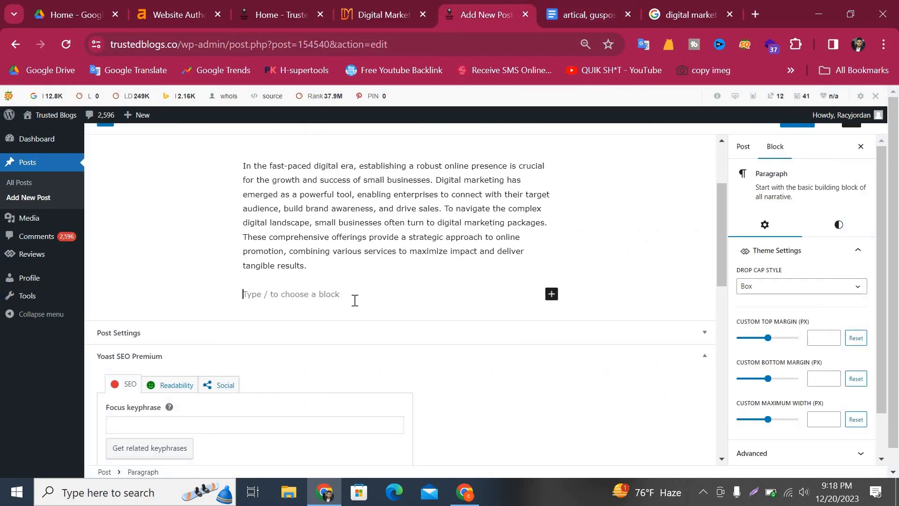
key(ctrl+v)
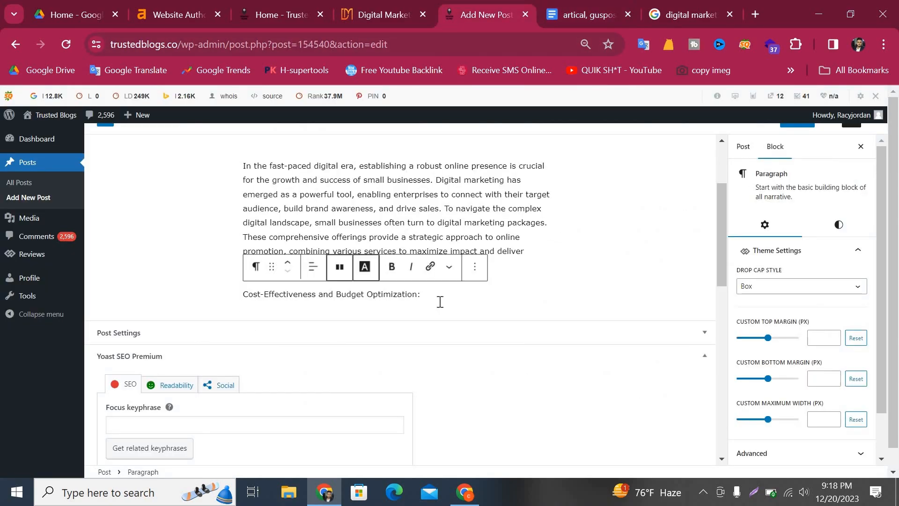
key(Return)
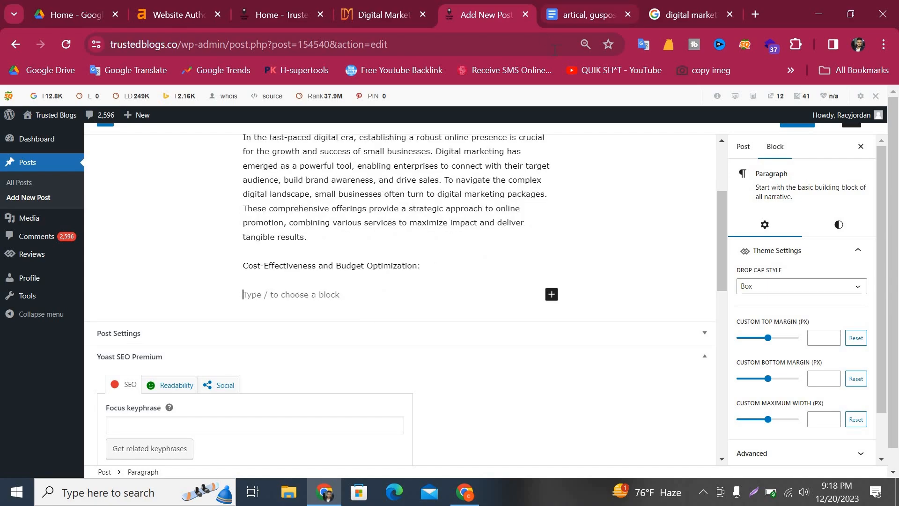
Step: Copy the paragraph on cost-effectiveness and the "Holistic Online Presence:" subheading from the article into the post
click(590, 14)
scroll(518, 239, down, 3)
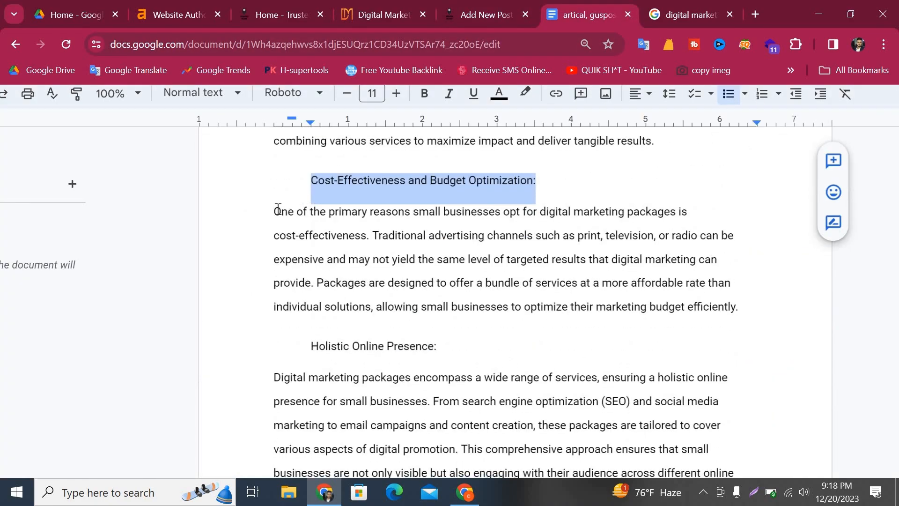
drag(273, 211, 744, 306)
key(ctrl+c)
click(483, 14)
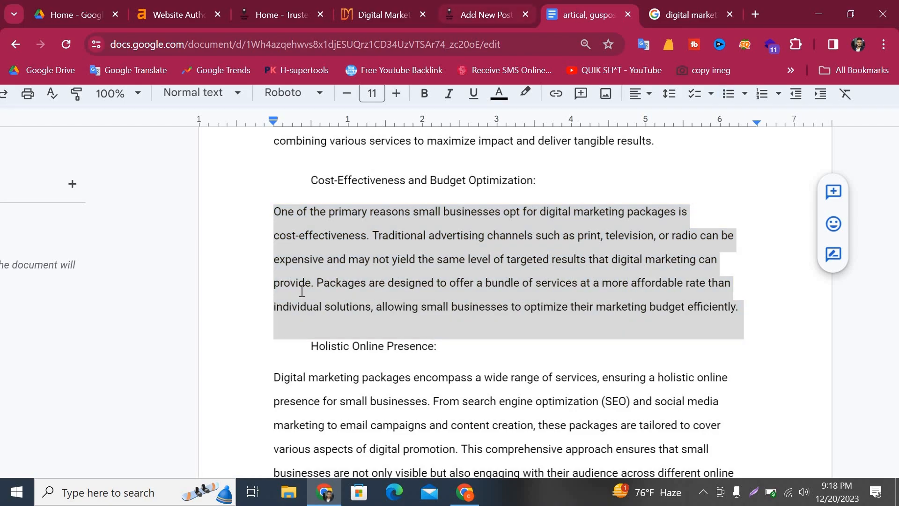
key(ctrl+v)
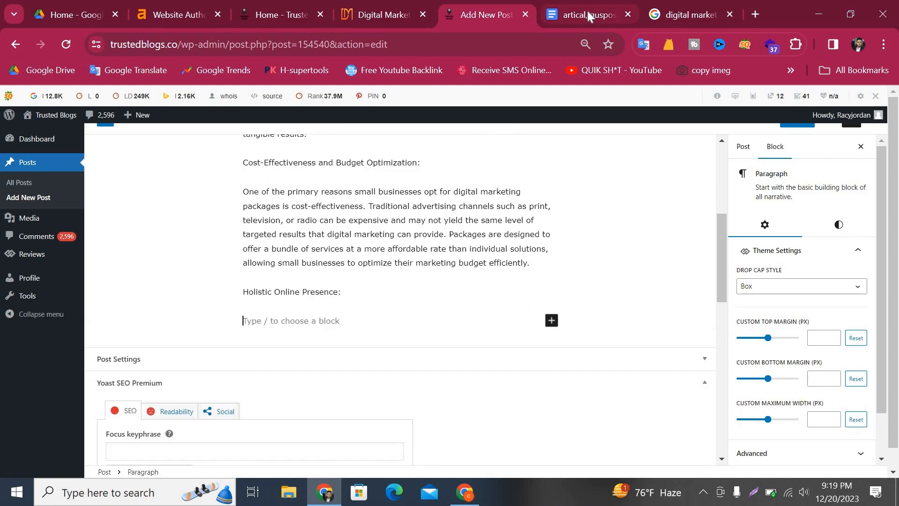
Step: Copy the paragraph under "Holistic Online Presence:" from the article into the post below its subheading and start a new block
click(589, 15)
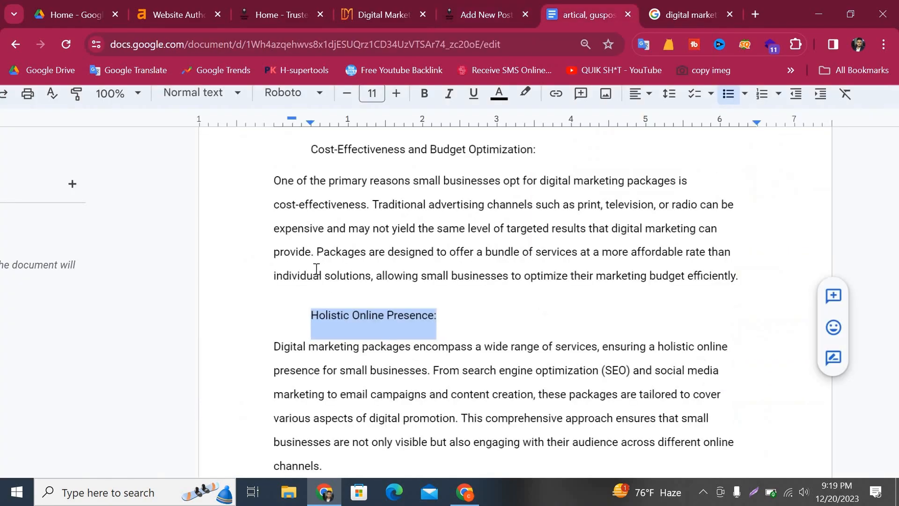
scroll(281, 239, down, 2)
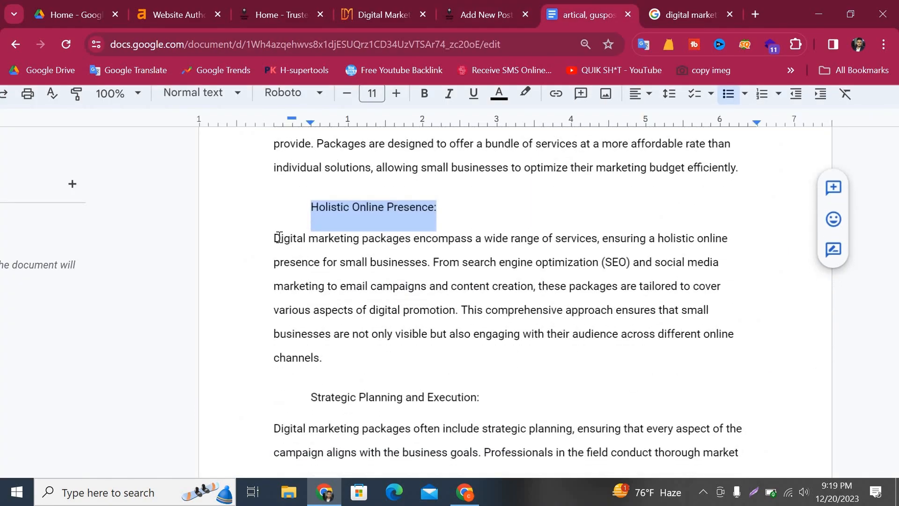
triple_click(350, 354)
key(ctrl+c)
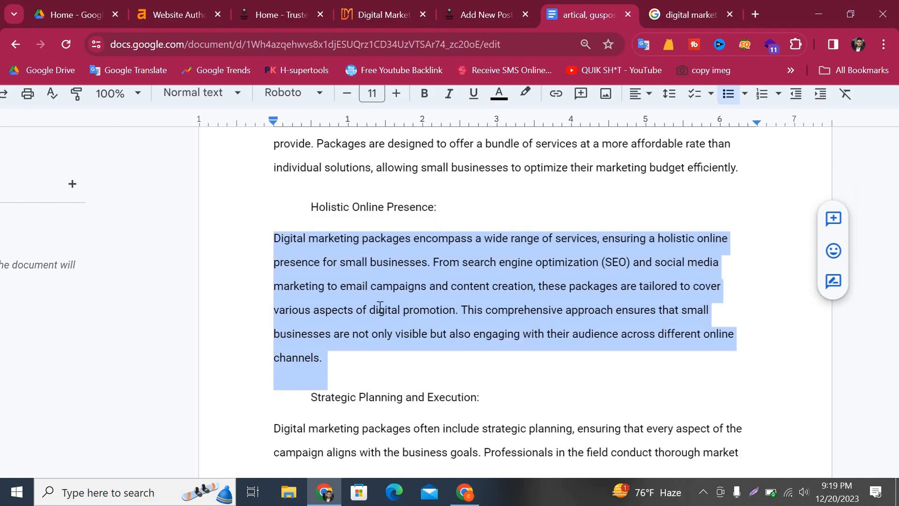
key(ctrl+shift+Tab)
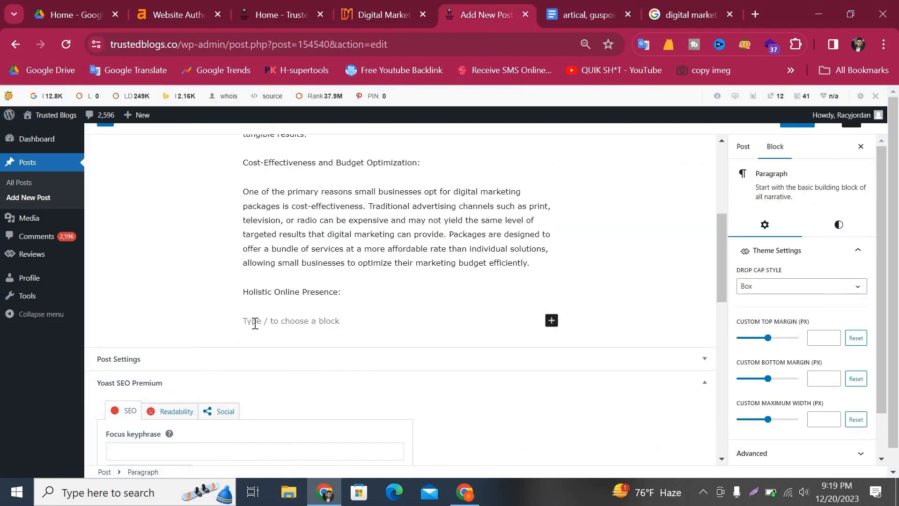
key(ctrl+v)
scroll(533, 251, down, 3)
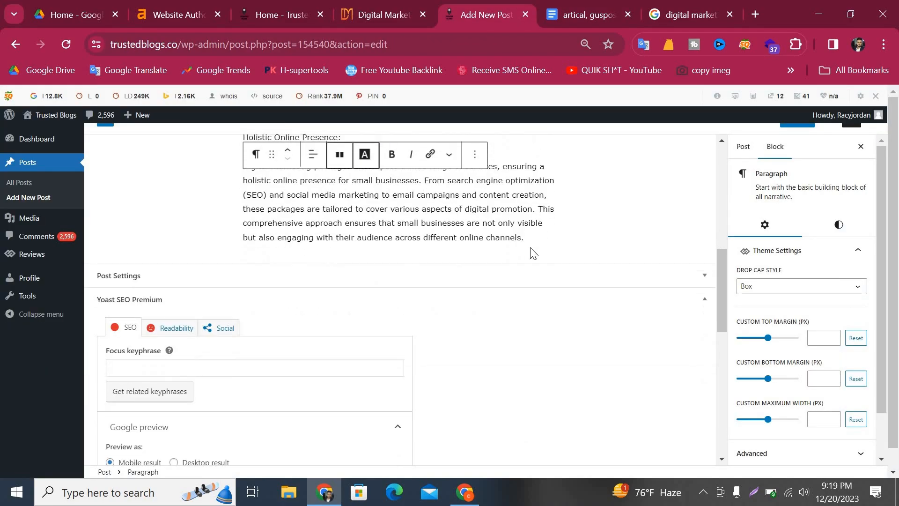
key(Return)
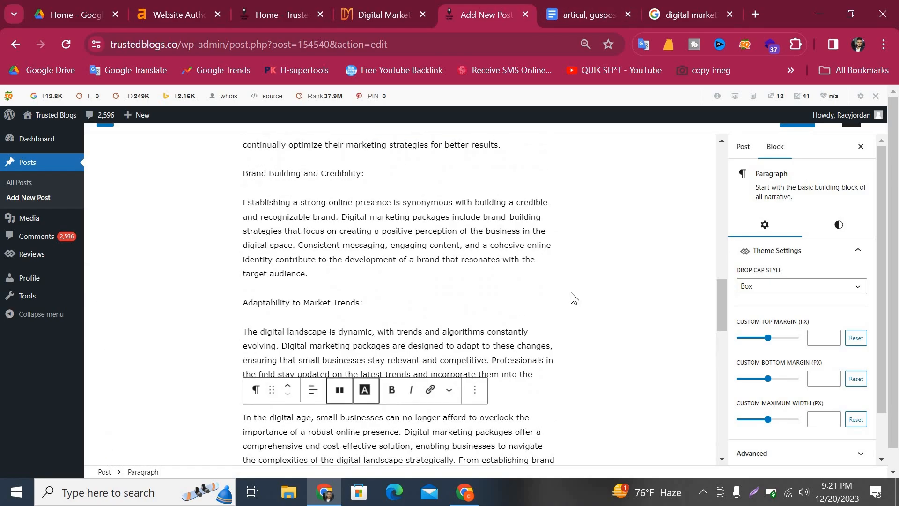
Step: Review the complete article text in the post editor from the title to the closing paragraph
scroll(572, 297, up, 2)
scroll(613, 303, up, 15)
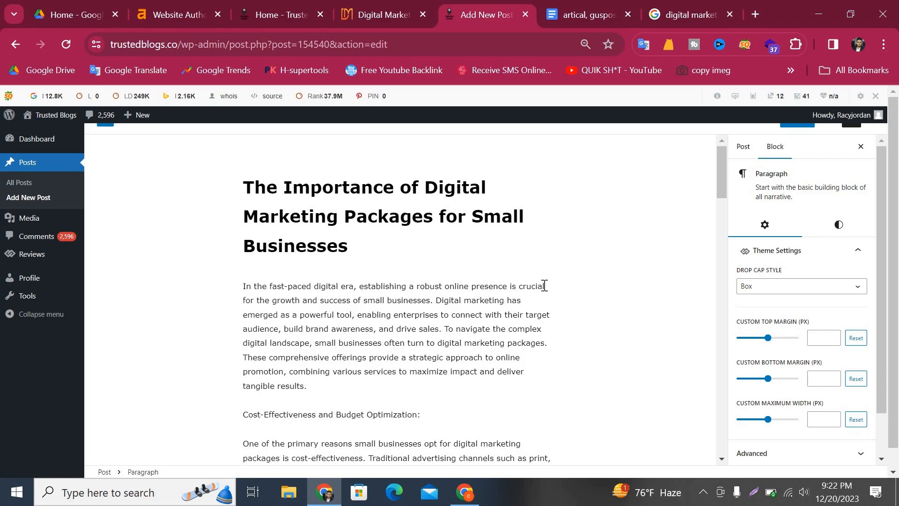
scroll(528, 314, down, 15)
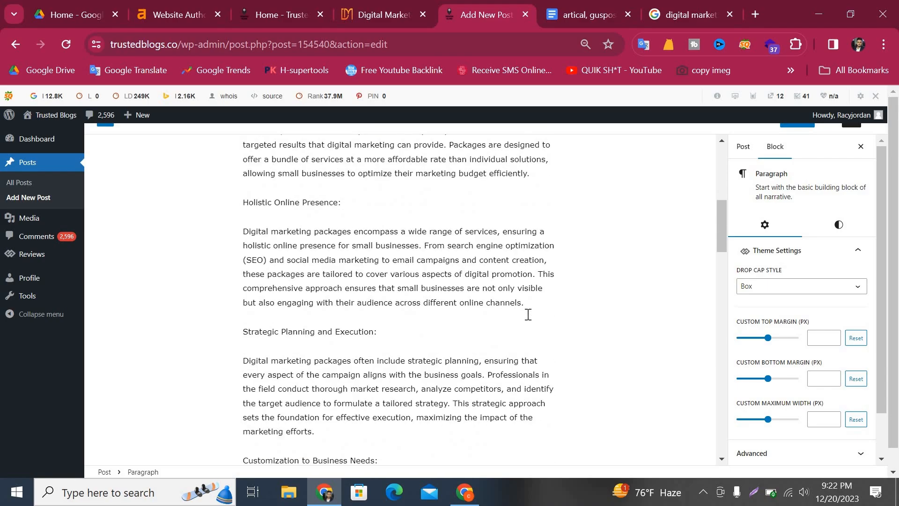
scroll(529, 315, down, 10)
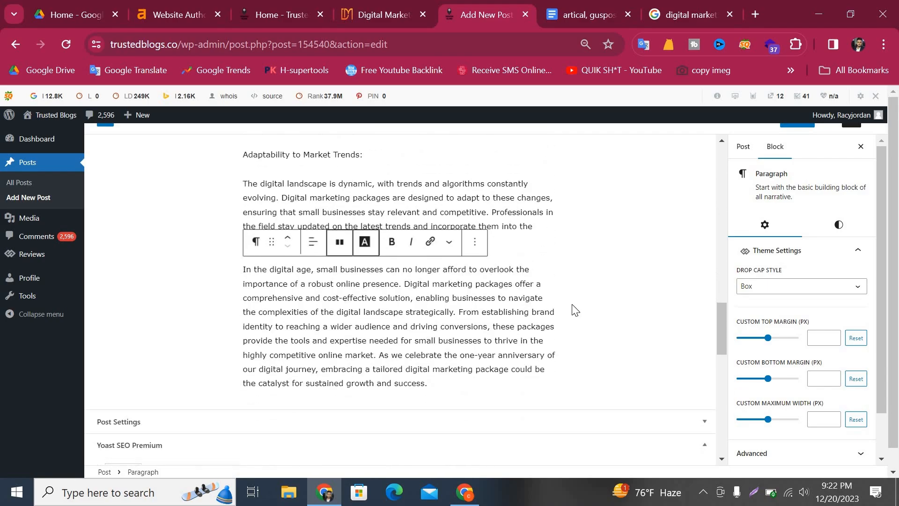
scroll(574, 307, up, 5)
scroll(575, 311, up, 10)
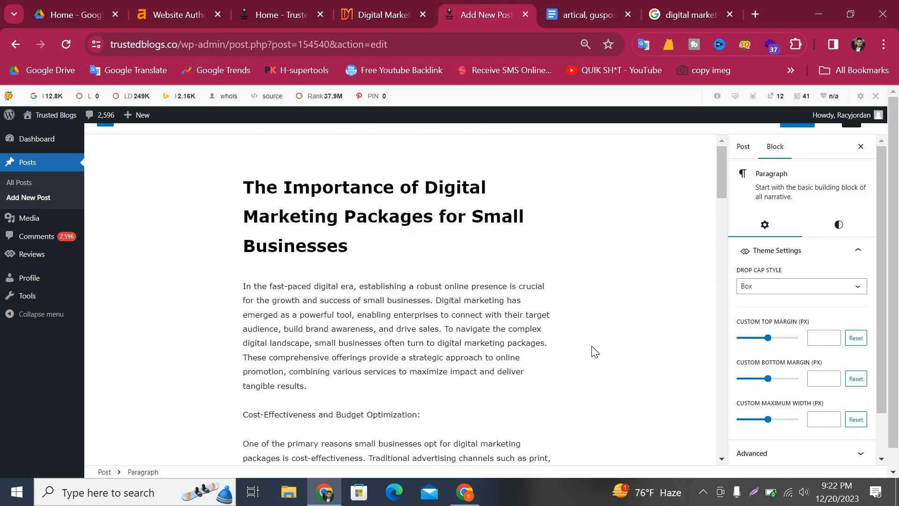
Step: Convert the "Cost-Effectiveness and Budget Optimization:" paragraph in the post into an H2 heading
scroll(594, 351, down, 2)
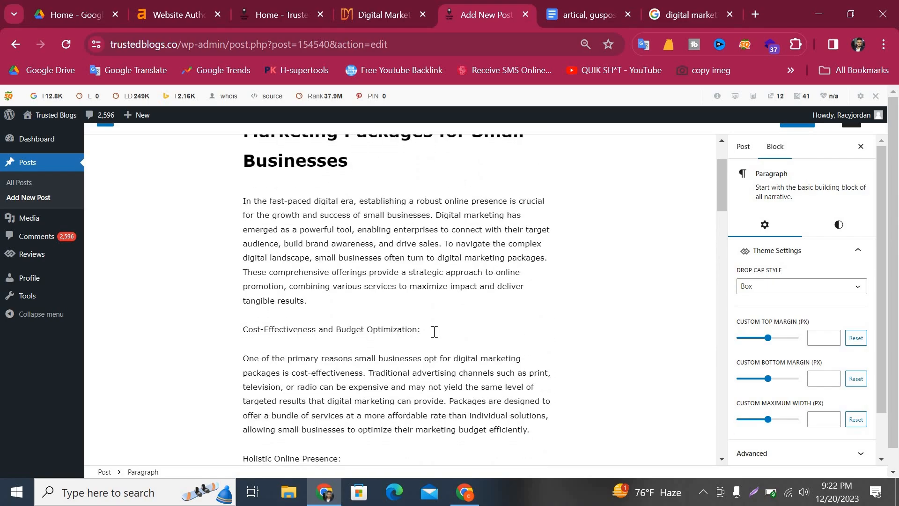
drag(223, 335, 422, 330)
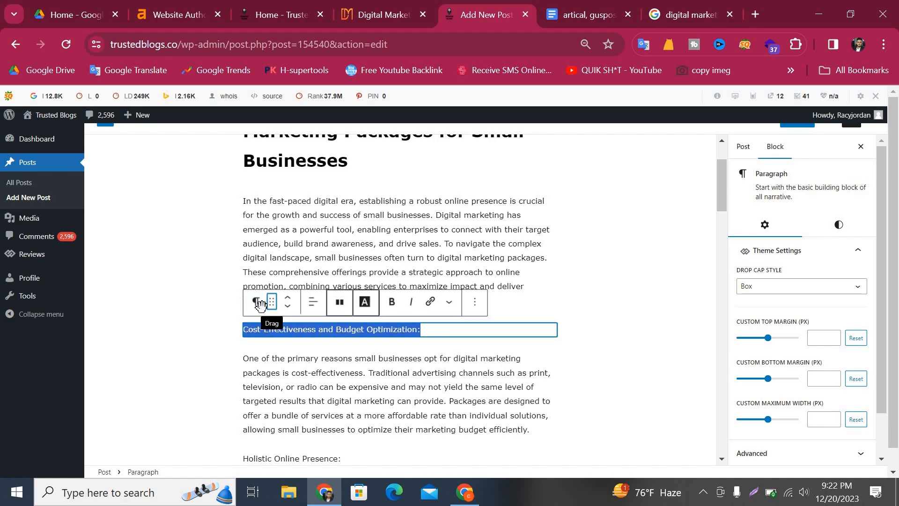
drag(270, 306, 414, 328)
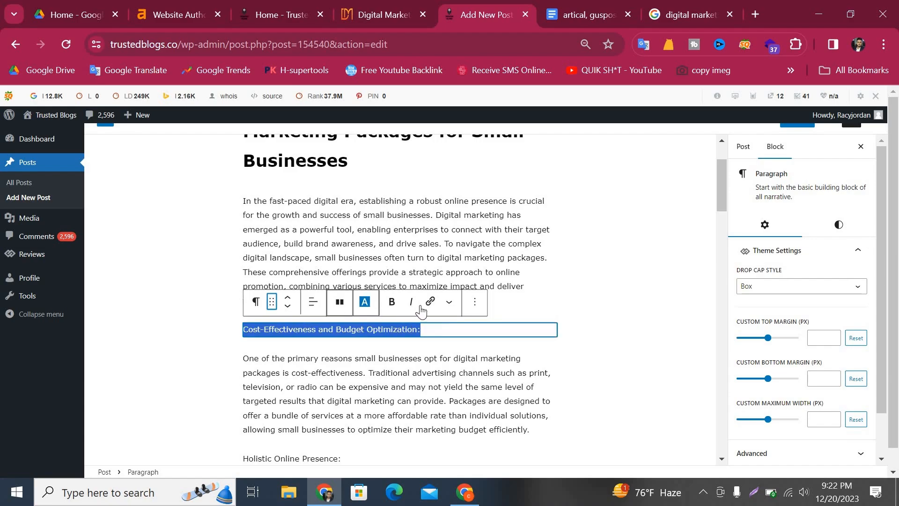
click(258, 307)
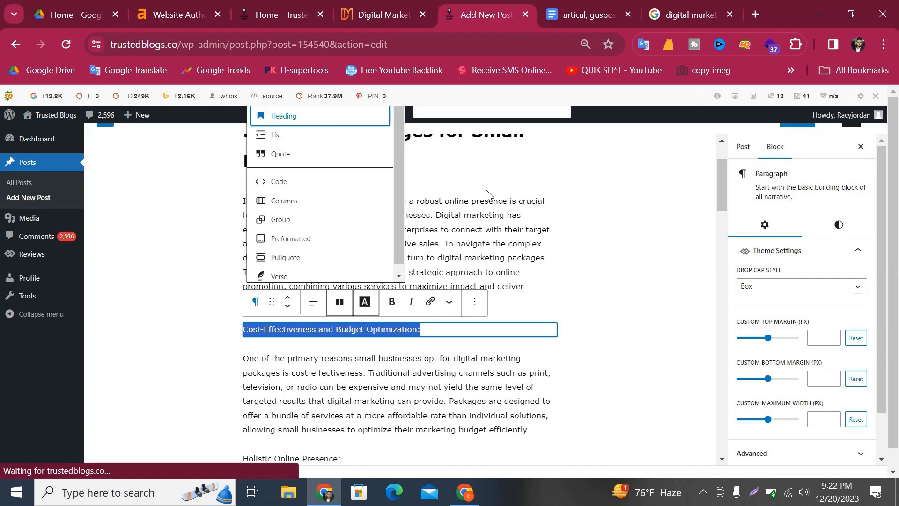
key(Return)
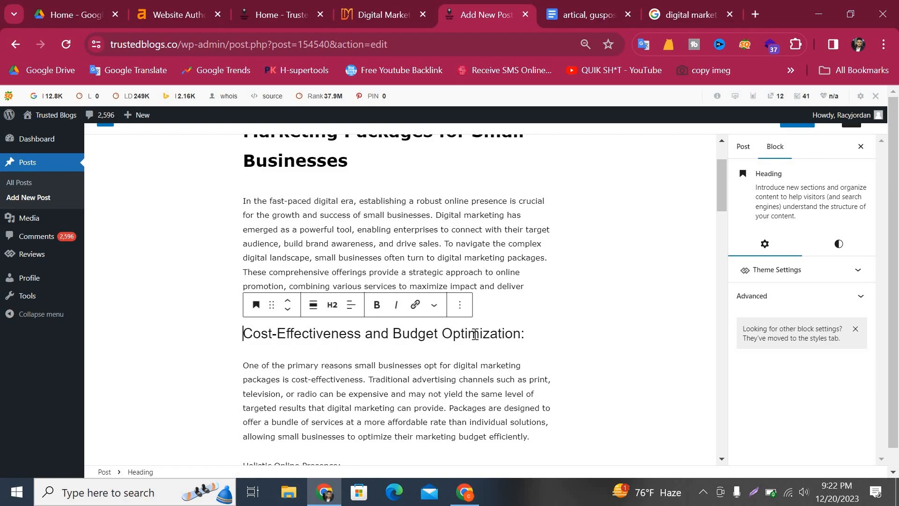
click(531, 334)
drag(253, 336, 526, 334)
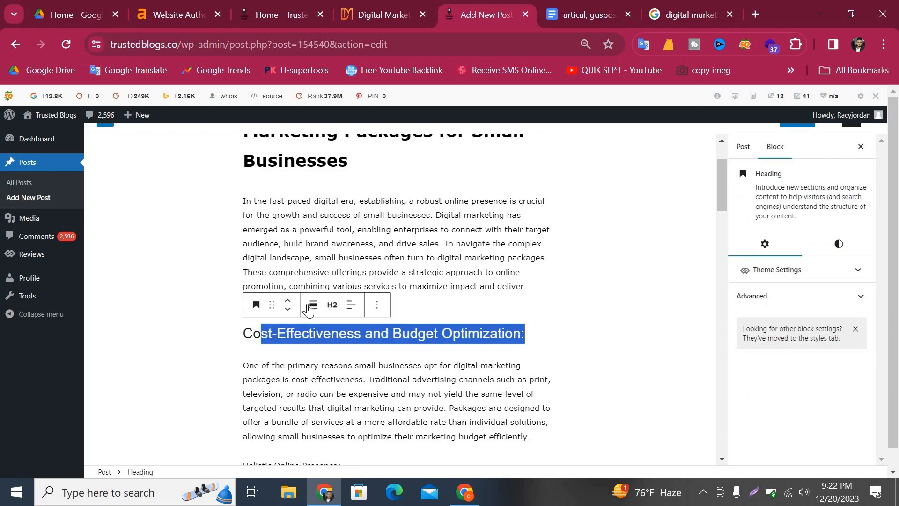
click(597, 351)
Step: Convert the "Holistic Online Presence:" paragraph in the post into an H2 heading
scroll(380, 340, down, 4)
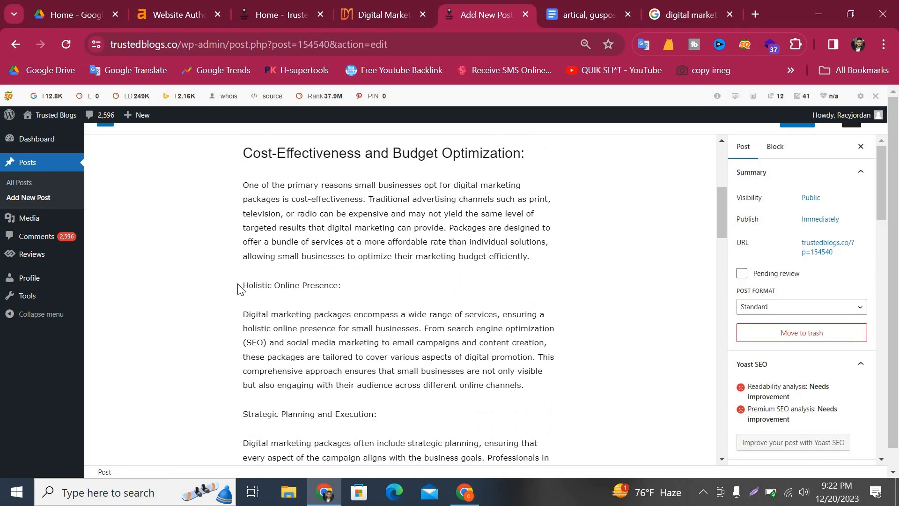
triple_click(241, 287)
click(256, 258)
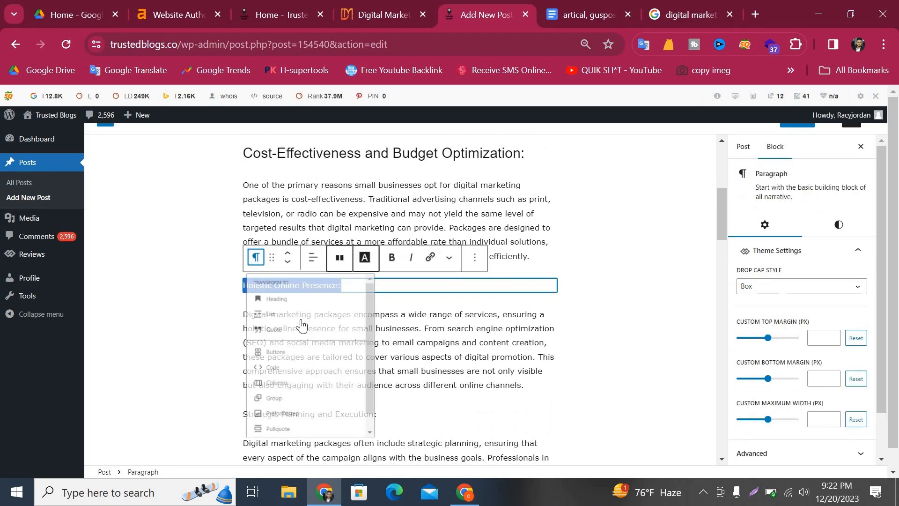
click(291, 307)
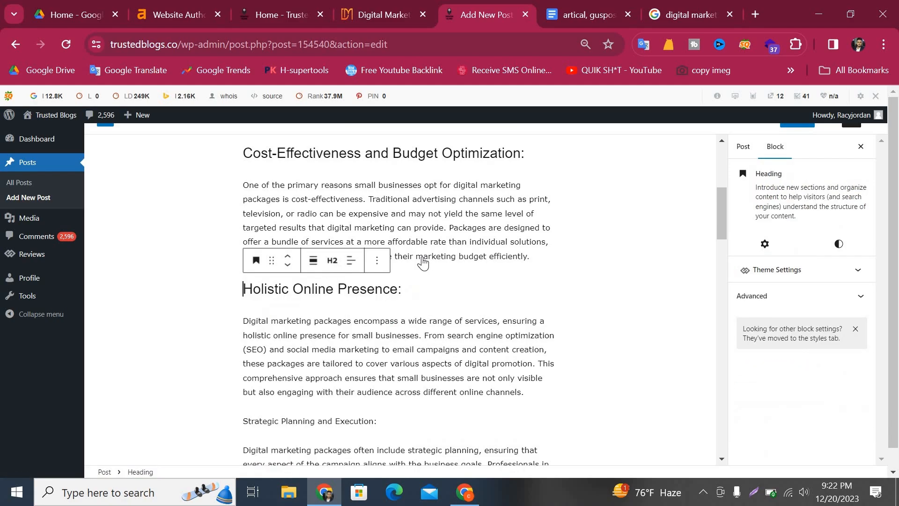
click(473, 293)
Step: Convert the "Strategic Planning and Execution:" paragraph into a heading and set its level to H3
scroll(420, 321, down, 2)
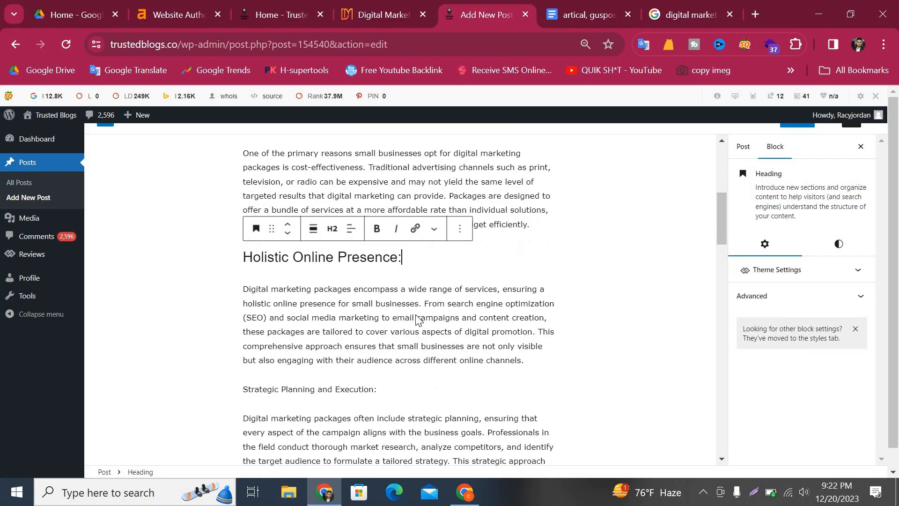
triple_click(231, 300)
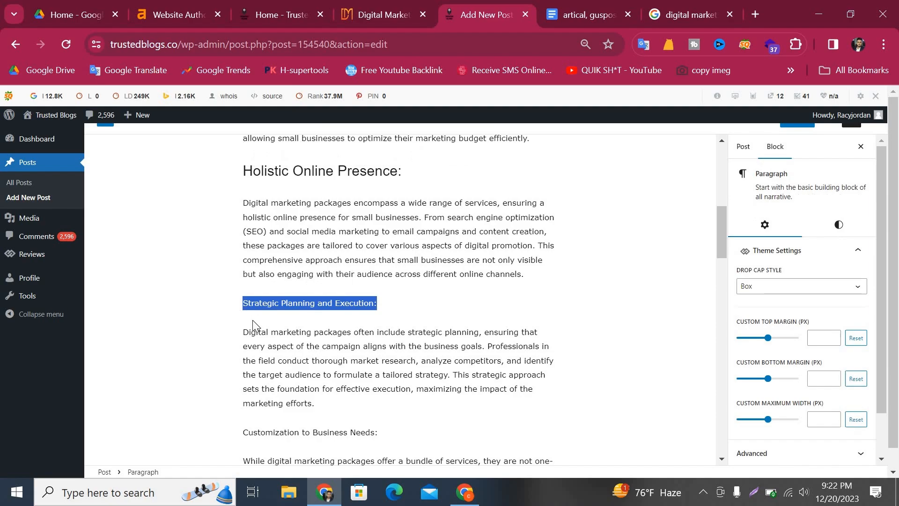
click(256, 276)
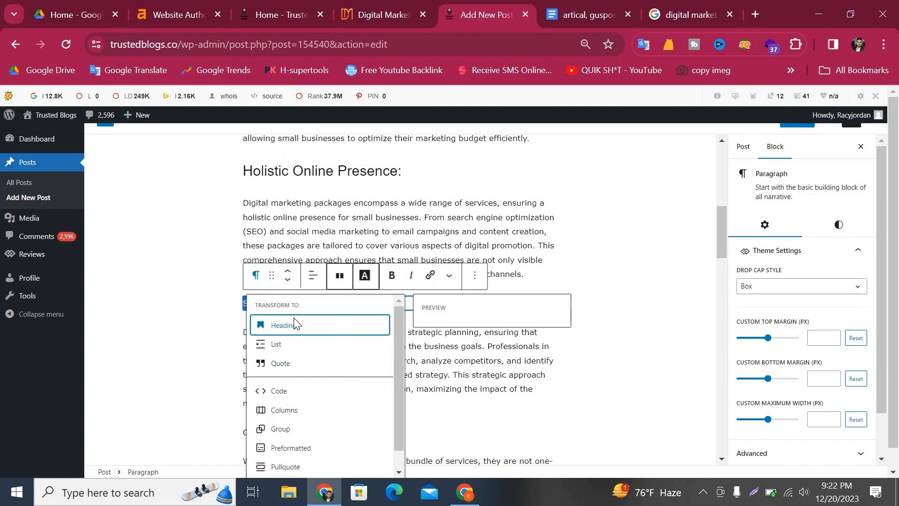
click(284, 325)
click(332, 279)
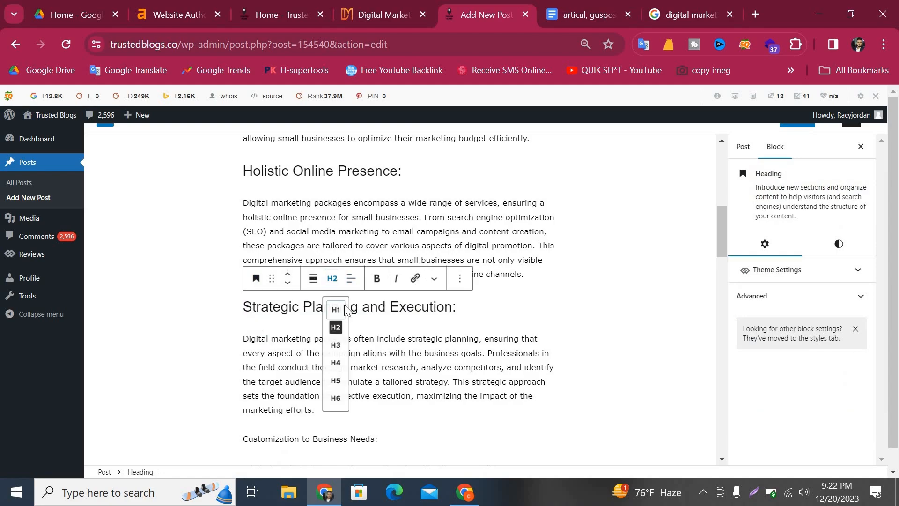
click(336, 357)
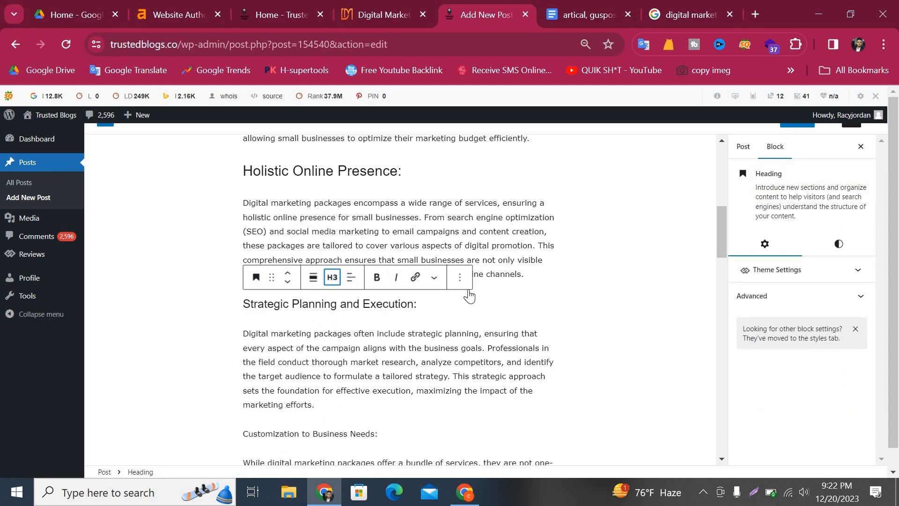
Step: Convert the "Customization to Business Needs:" paragraph into a heading and set its level to H3
scroll(412, 305, down, 3)
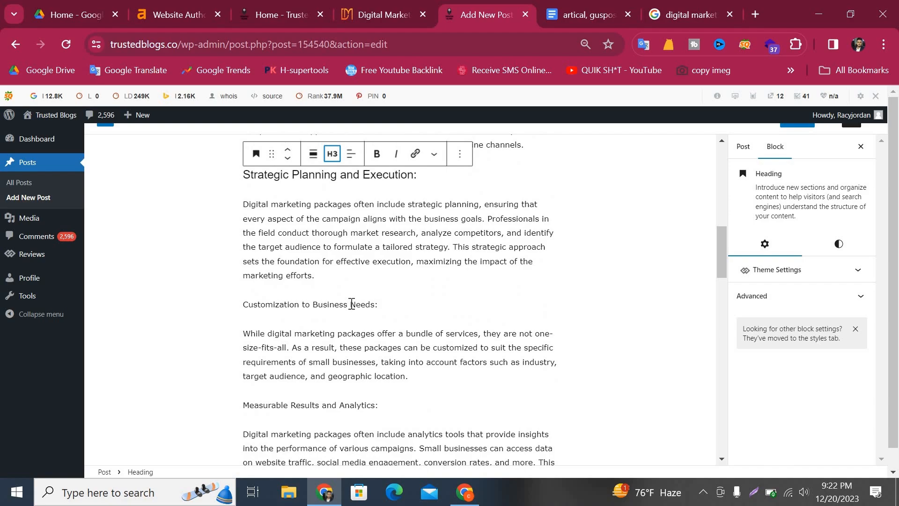
triple_click(245, 304)
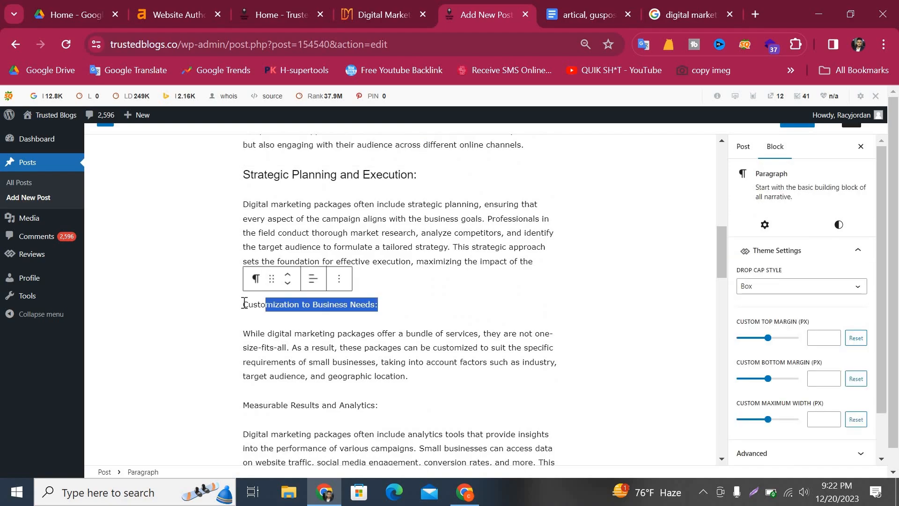
click(256, 278)
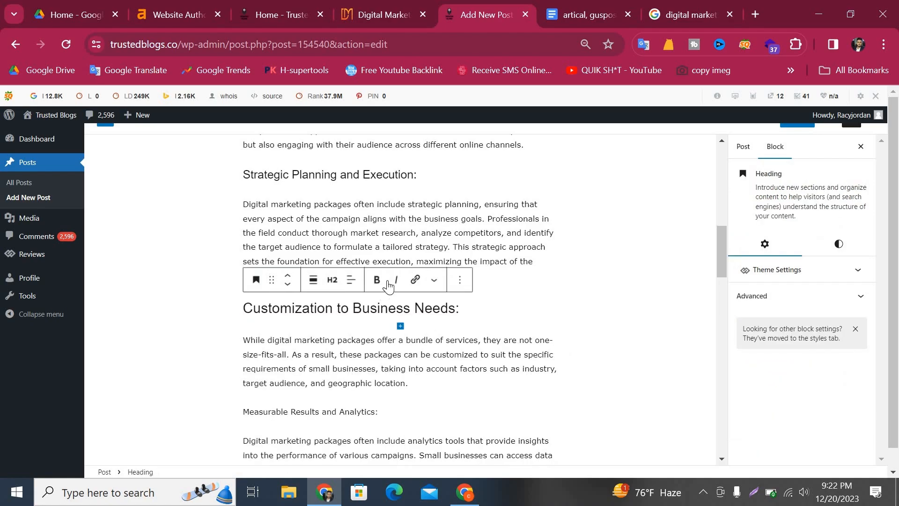
click(329, 284)
click(333, 280)
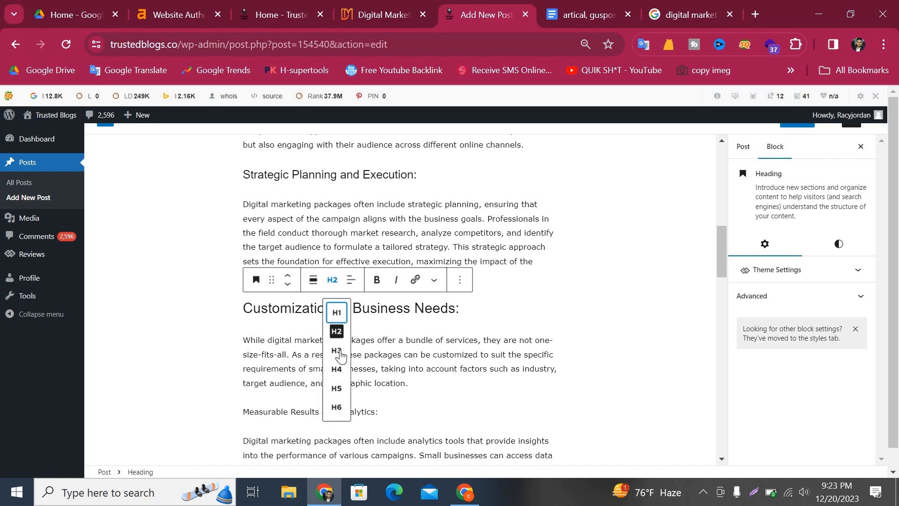
click(337, 354)
Step: Convert the "Measurable Results and Analytics:" paragraph into a heading and set its level to H4
scroll(469, 290, down, 3)
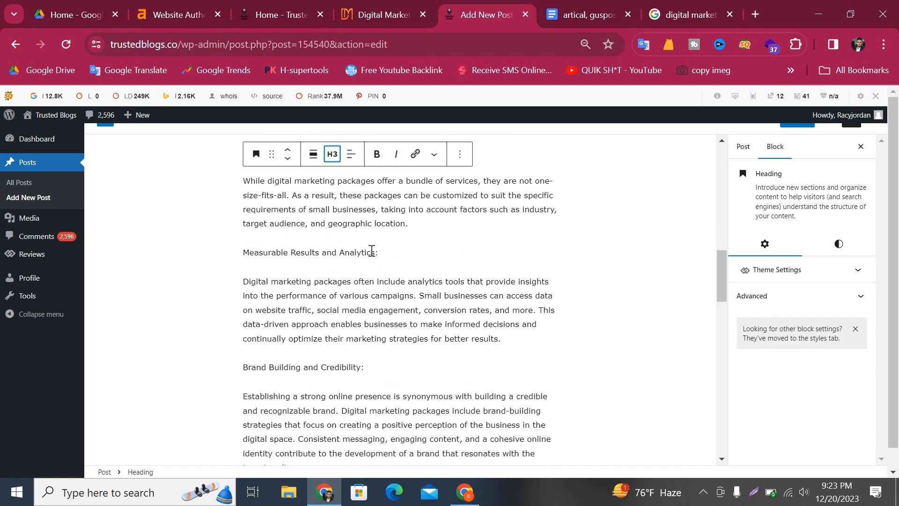
drag(390, 253, 279, 245)
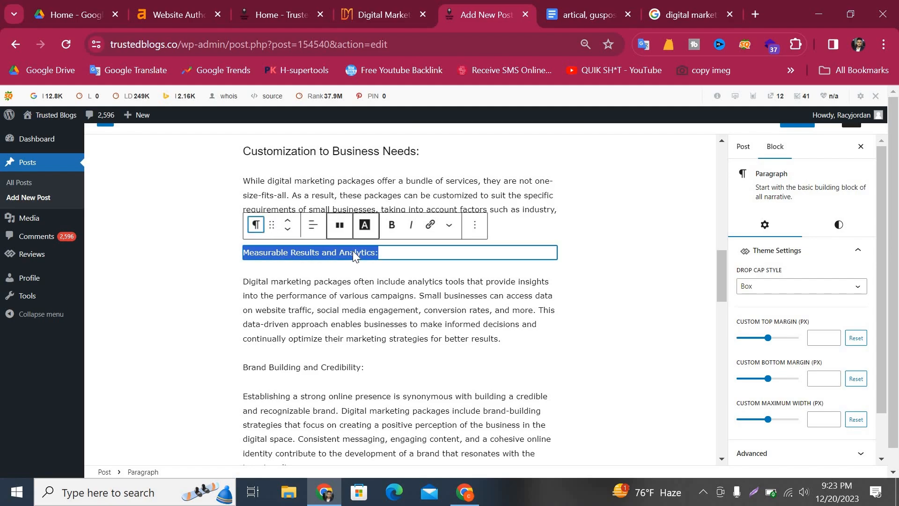
click(256, 224)
mouse_move(281, 277)
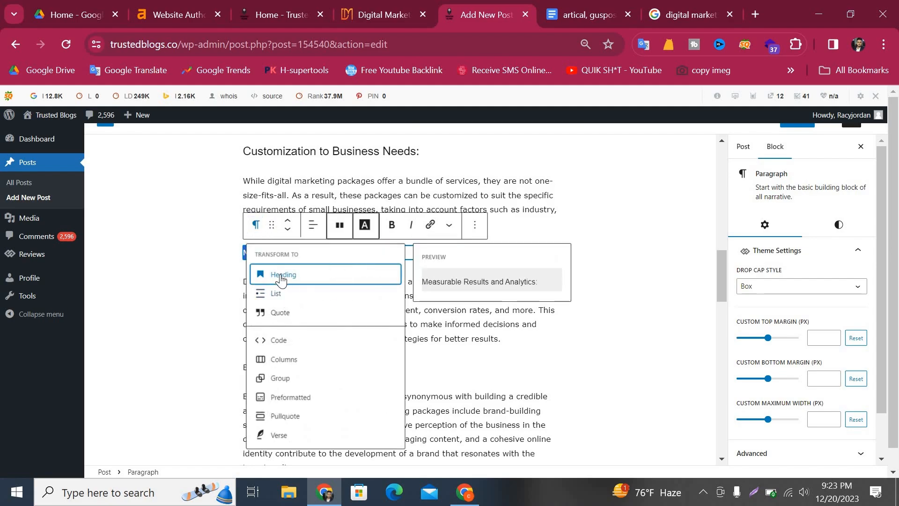
click(303, 273)
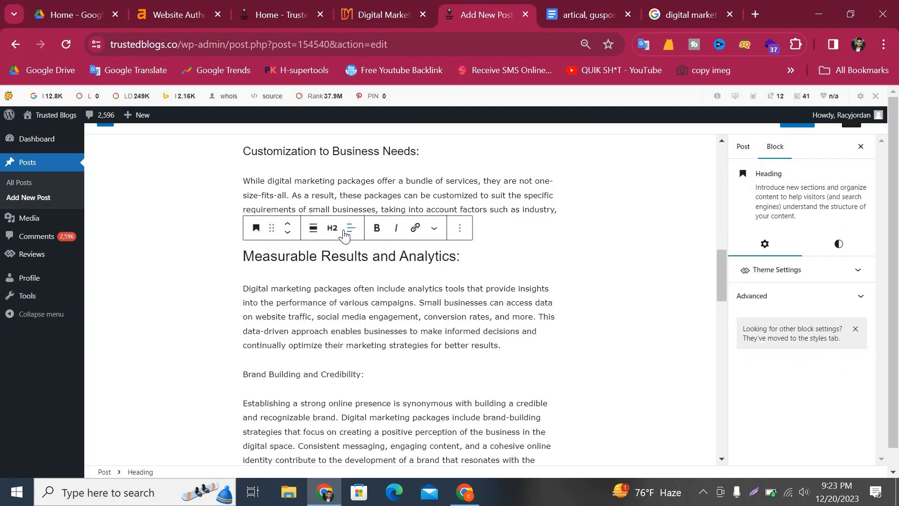
click(330, 229)
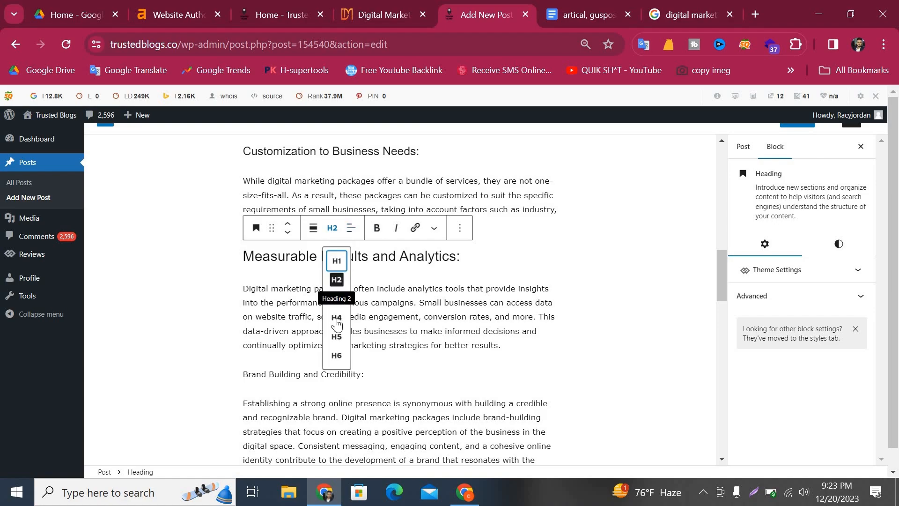
click(337, 318)
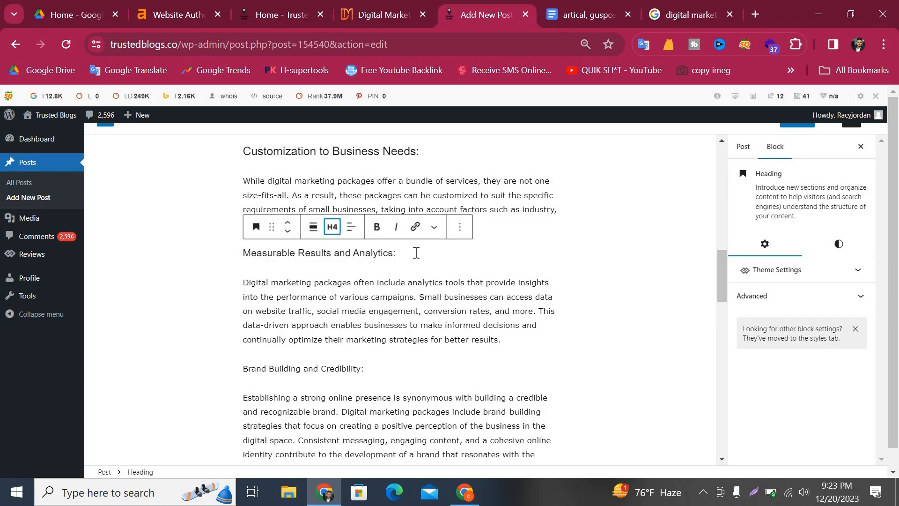
Step: Review the heading formatting throughout the post, from the article title down to the "Adaptability to Market Trends:" section
scroll(416, 281, down, 4)
scroll(415, 365, up, 10)
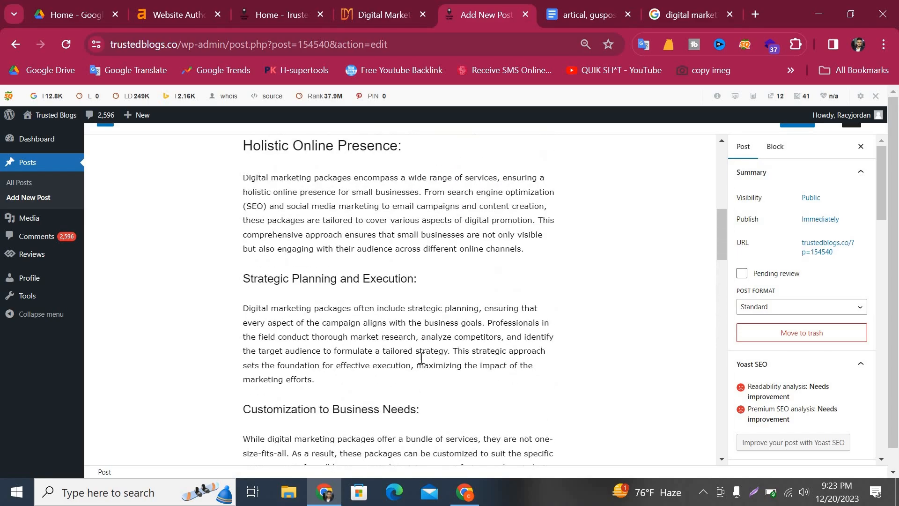
scroll(431, 342, up, 9)
scroll(562, 330, down, 3)
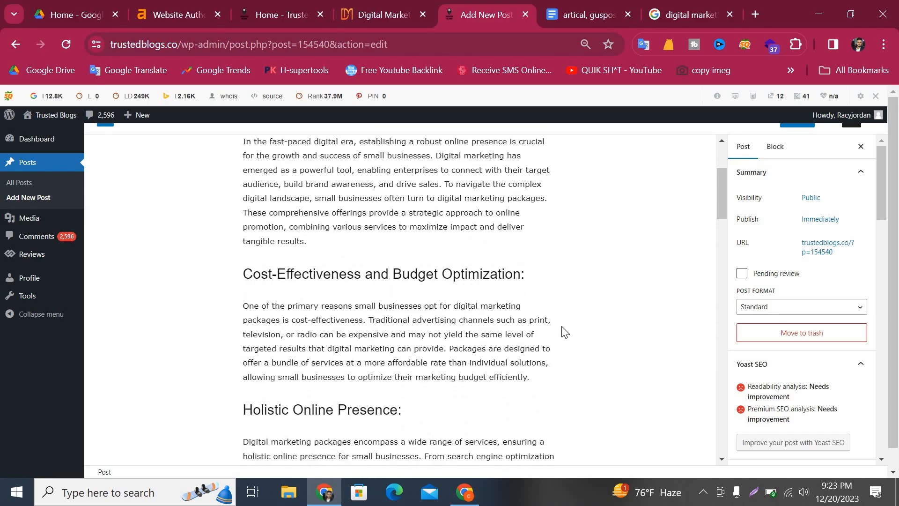
scroll(566, 332, up, 1)
scroll(449, 281, down, 1)
scroll(570, 305, up, 1)
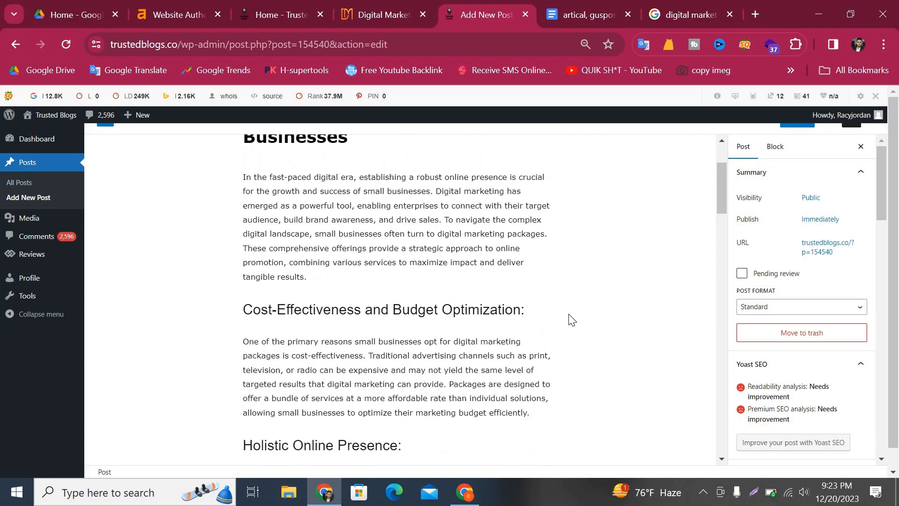
scroll(412, 244, up, 3)
click(245, 167)
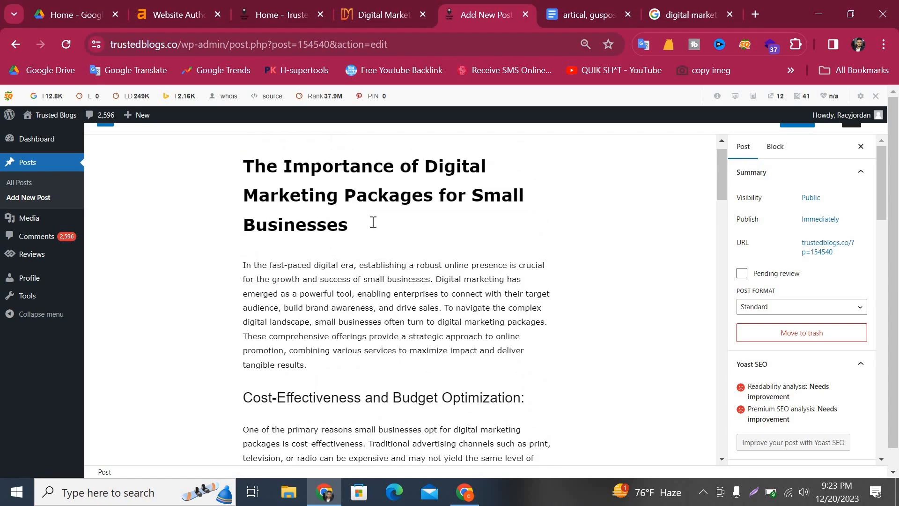
scroll(373, 222, down, 3)
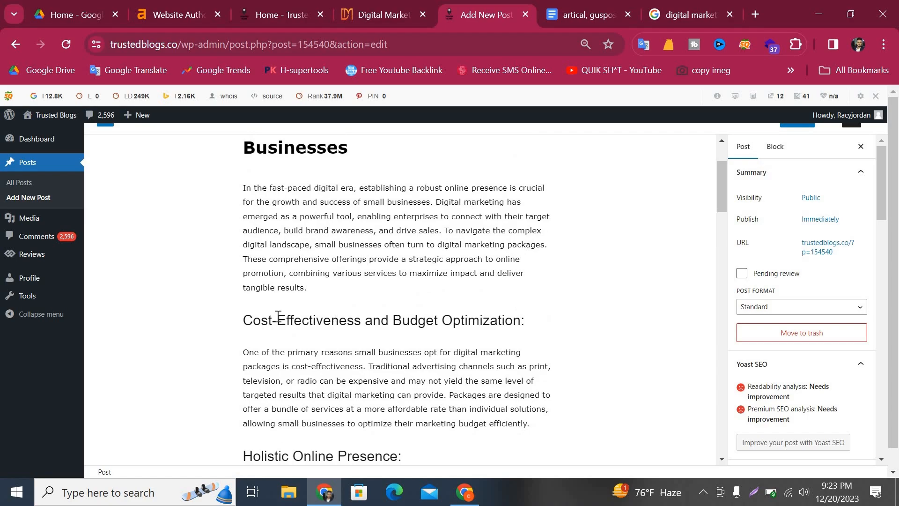
triple_click(244, 319)
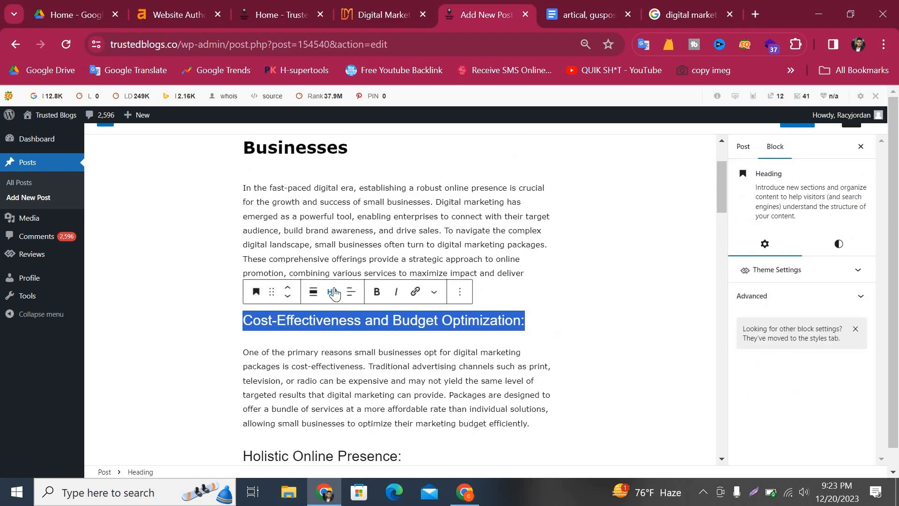
click(611, 334)
scroll(612, 334, up, 3)
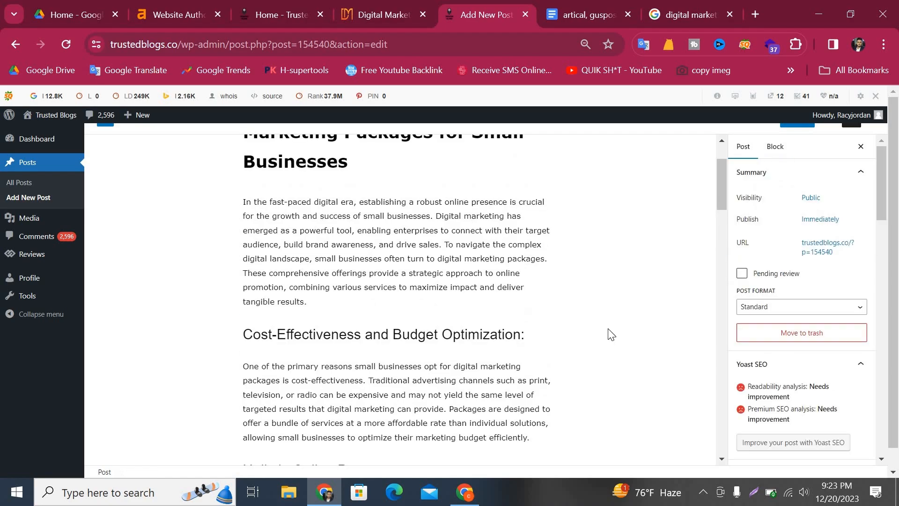
scroll(611, 335, down, 4)
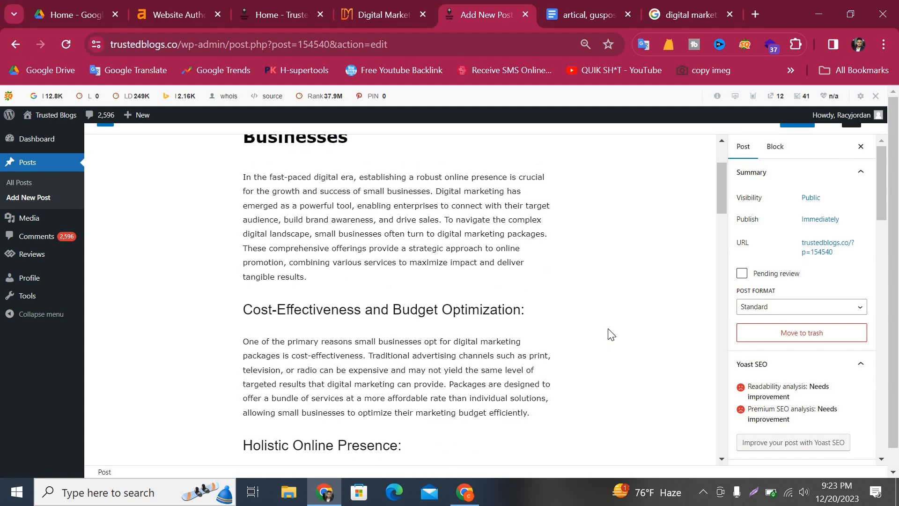
scroll(614, 334, up, 2)
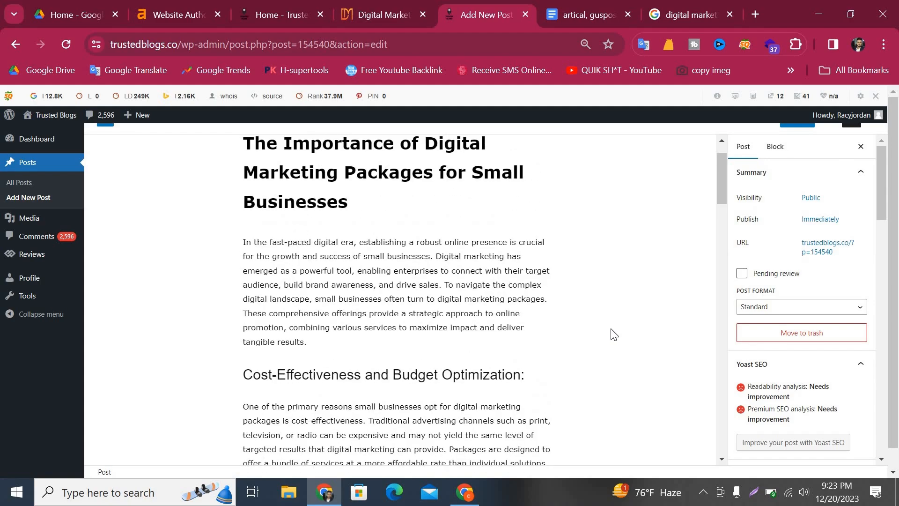
scroll(614, 335, down, 1)
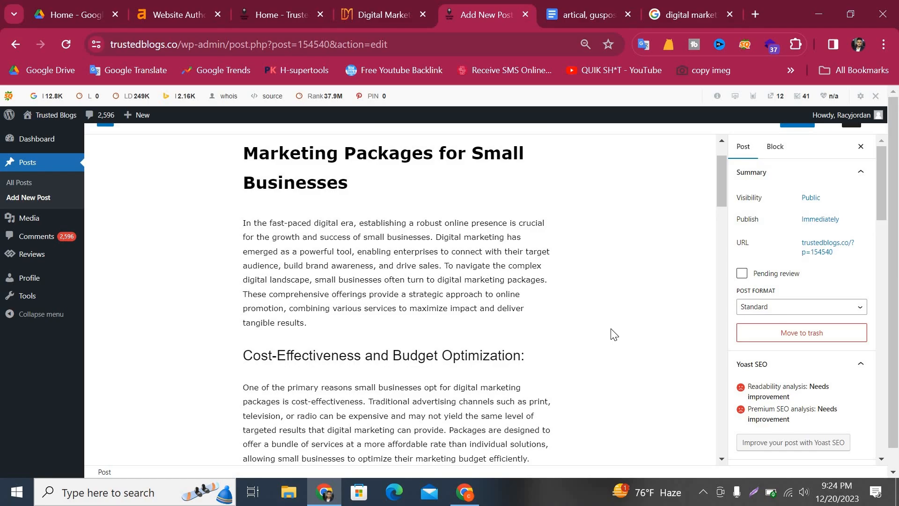
scroll(623, 345, down, 20)
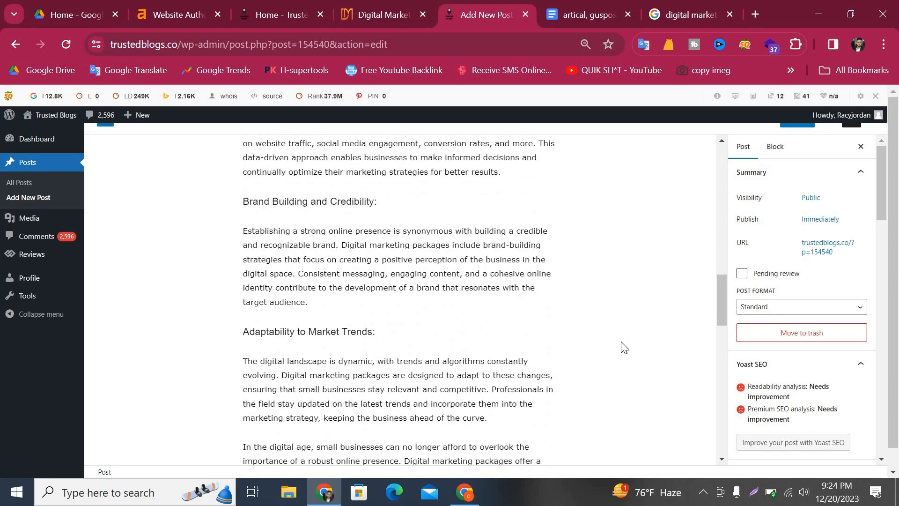
Step: Assign the post to the Marketing category under News
scroll(624, 346, down, 5)
scroll(624, 347, up, 8)
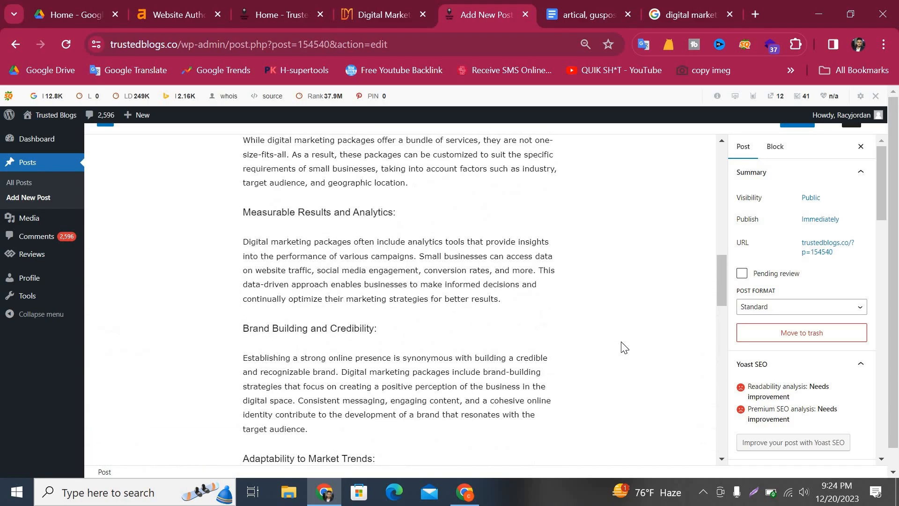
scroll(625, 347, up, 8)
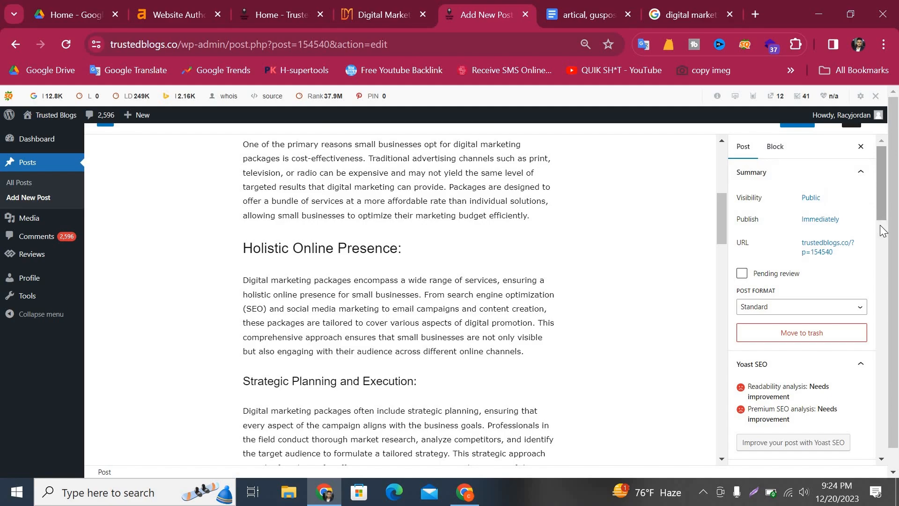
scroll(883, 231, down, 7)
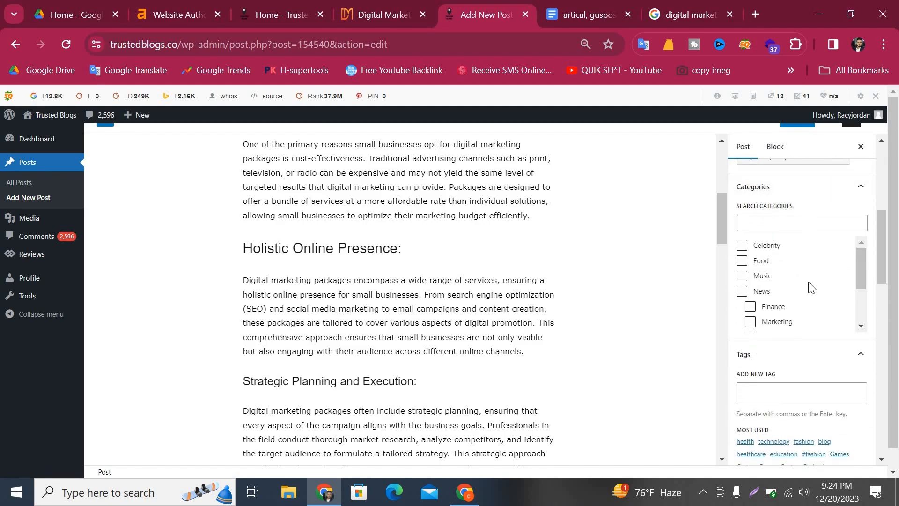
ctrl+scroll(806, 290, up, 4)
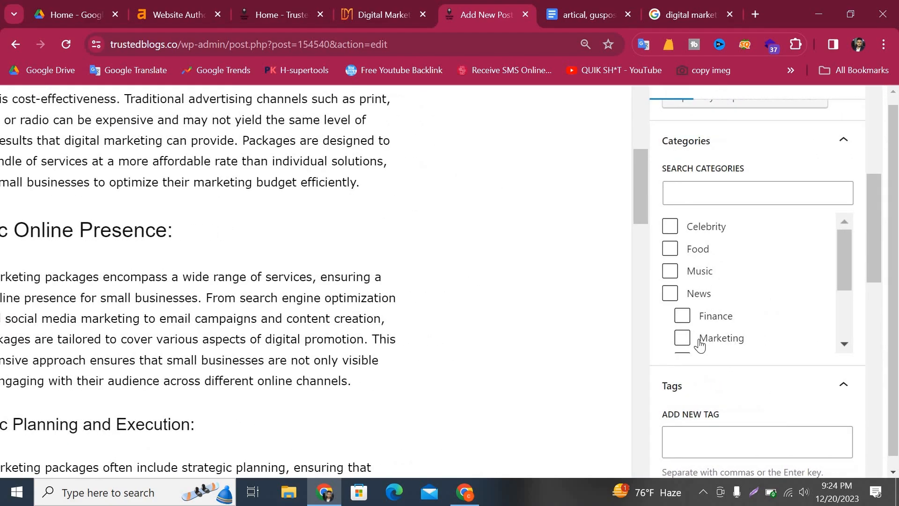
click(682, 340)
drag(848, 275, 650, 237)
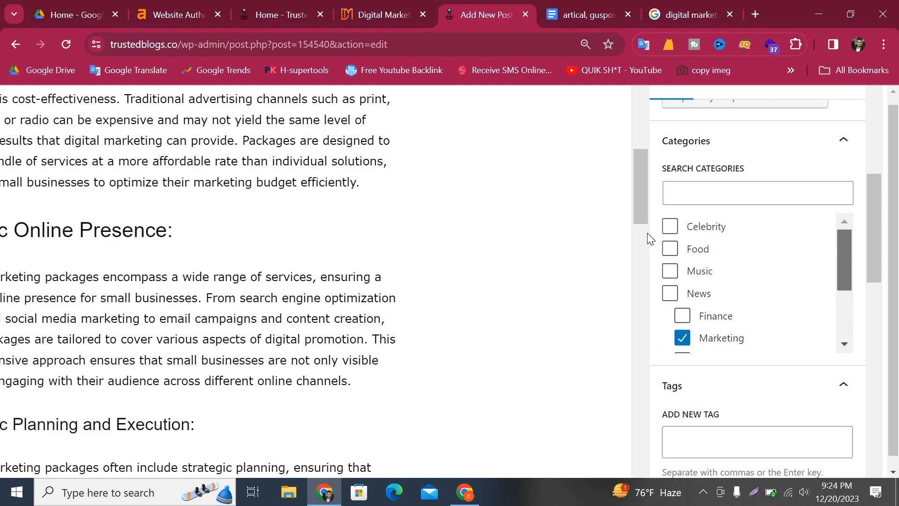
scroll(789, 322, down, 6)
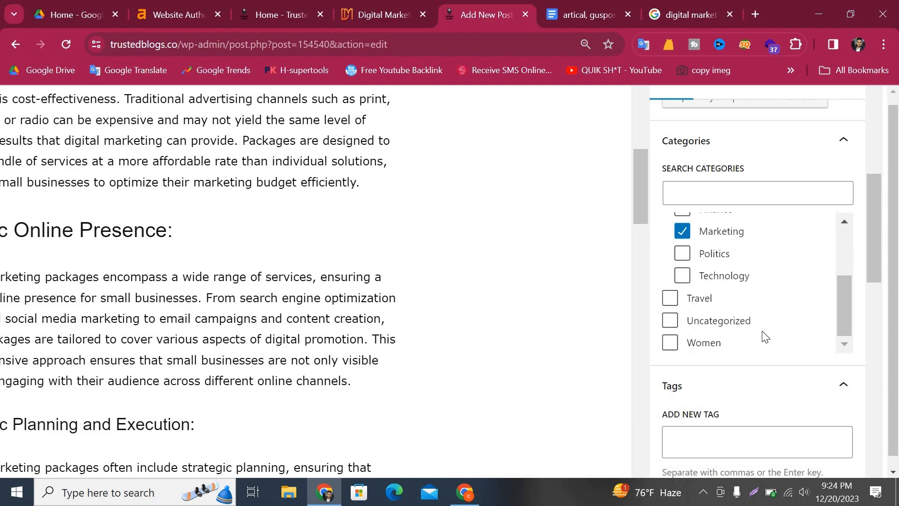
Step: Add the tags "digital marketing" and "seo" to the post
scroll(692, 207, down, 1)
click(689, 246)
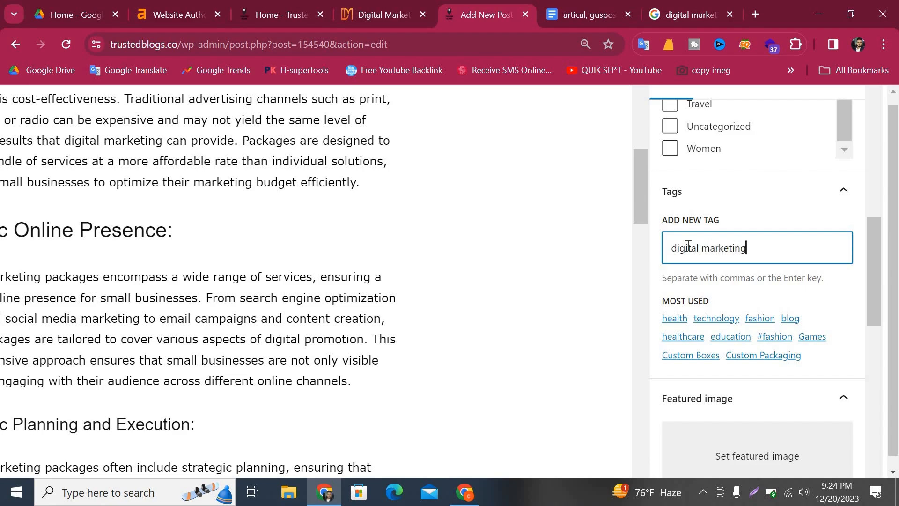
key(Return)
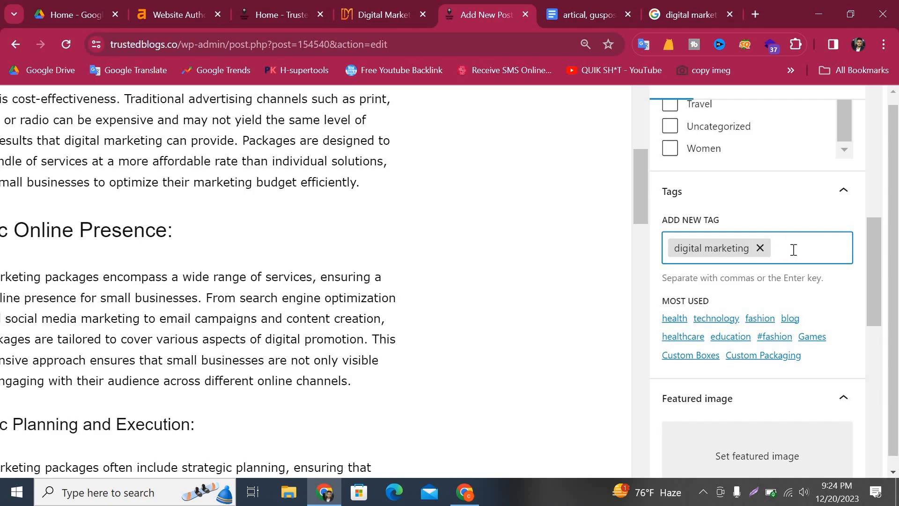
text(eo)
key(Return)
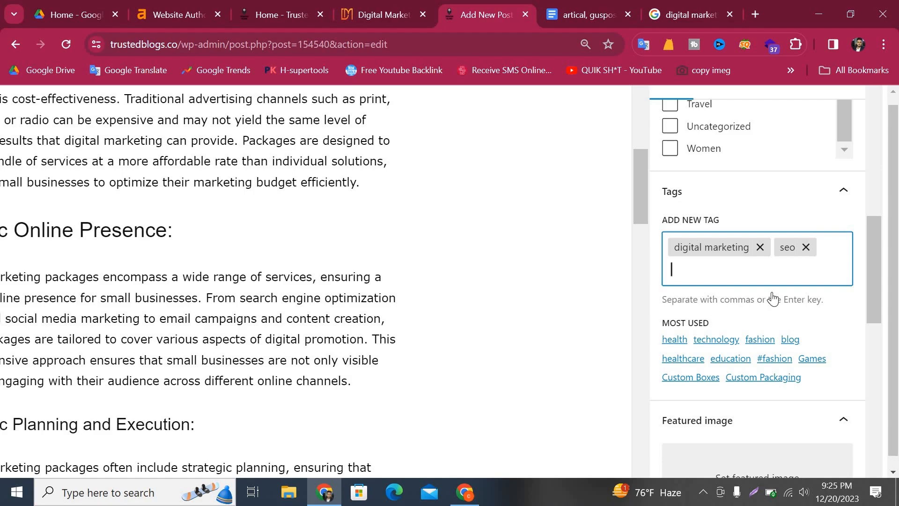
Step: Start a file upload for the post's featured image and browse to the Lightshot folder
scroll(773, 297, down, 3)
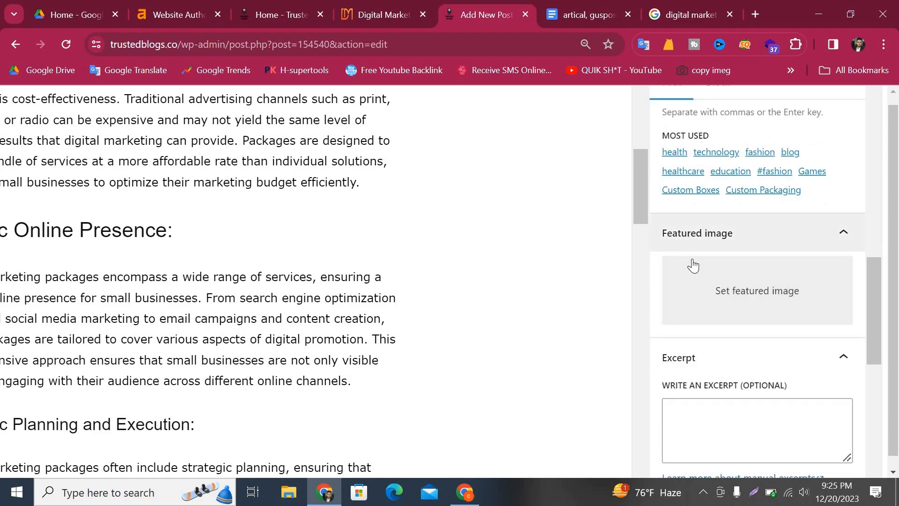
click(771, 286)
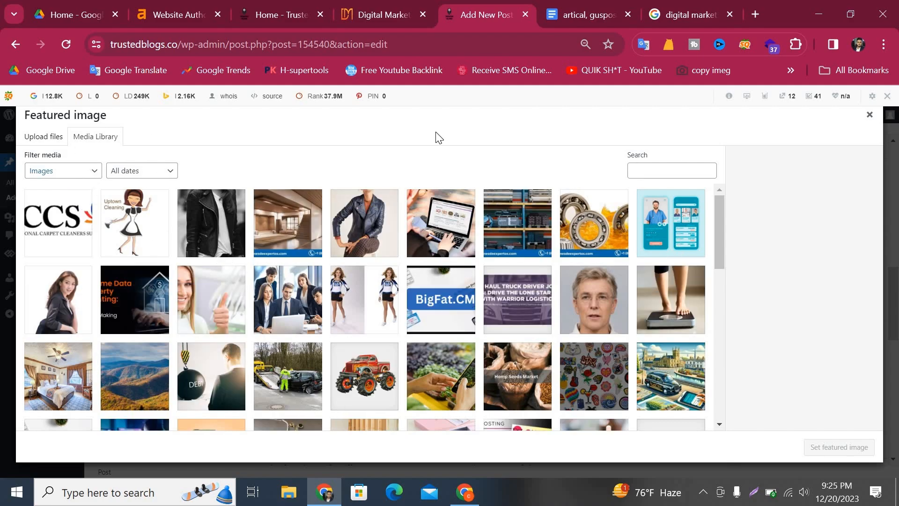
click(38, 142)
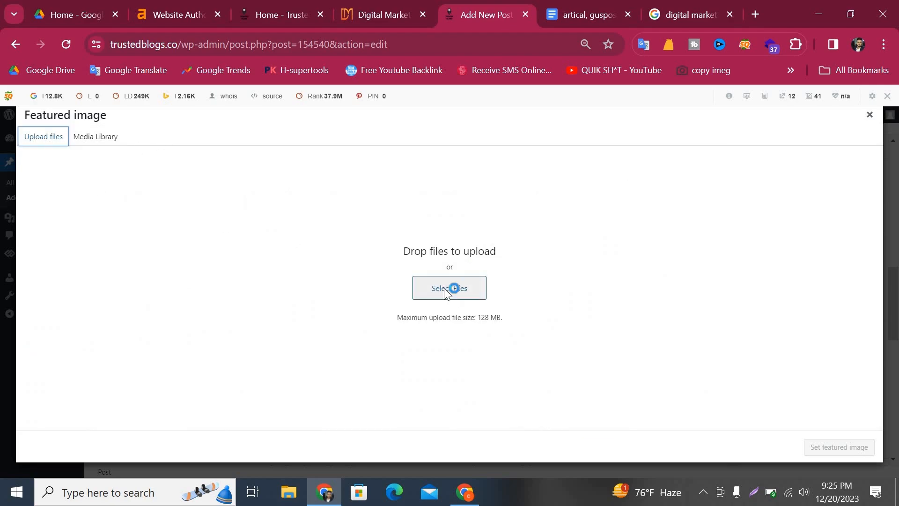
click(457, 285)
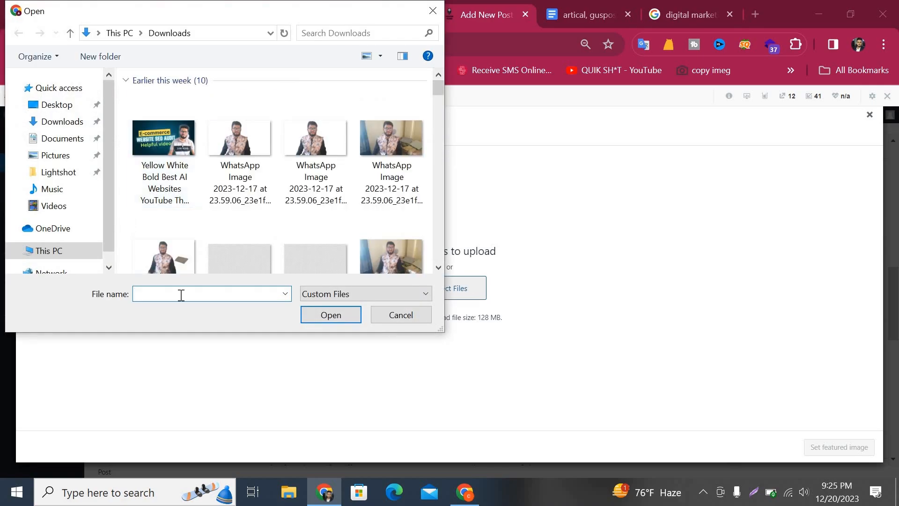
click(59, 173)
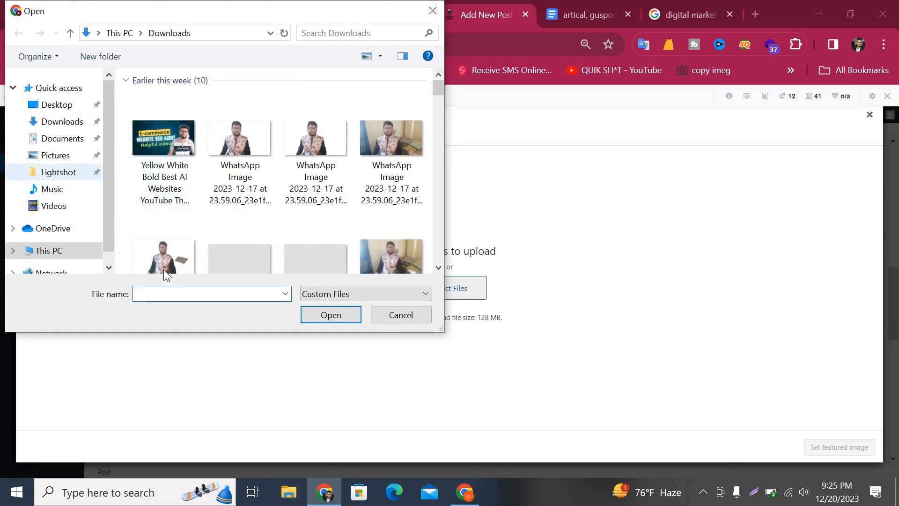
Step: Upload the file digital marketing.png from the Lightshot folder to the media library
click(169, 292)
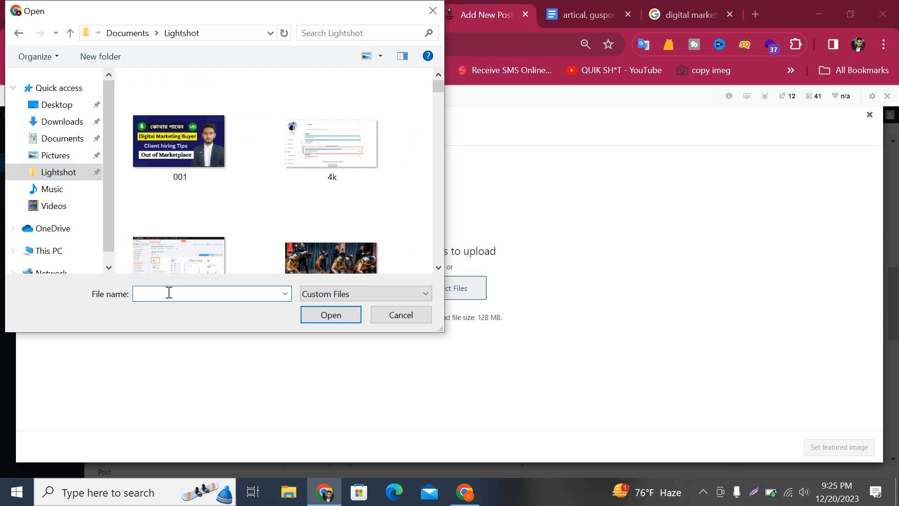
text(digit)
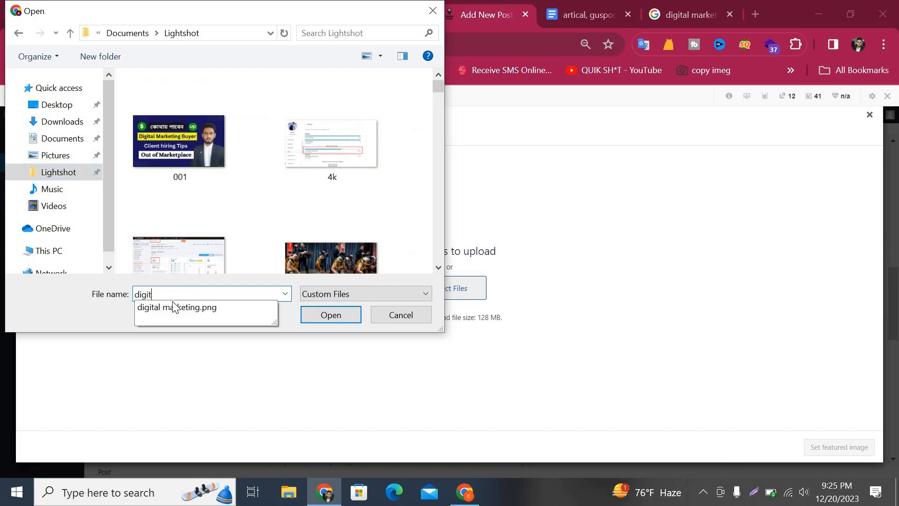
click(321, 315)
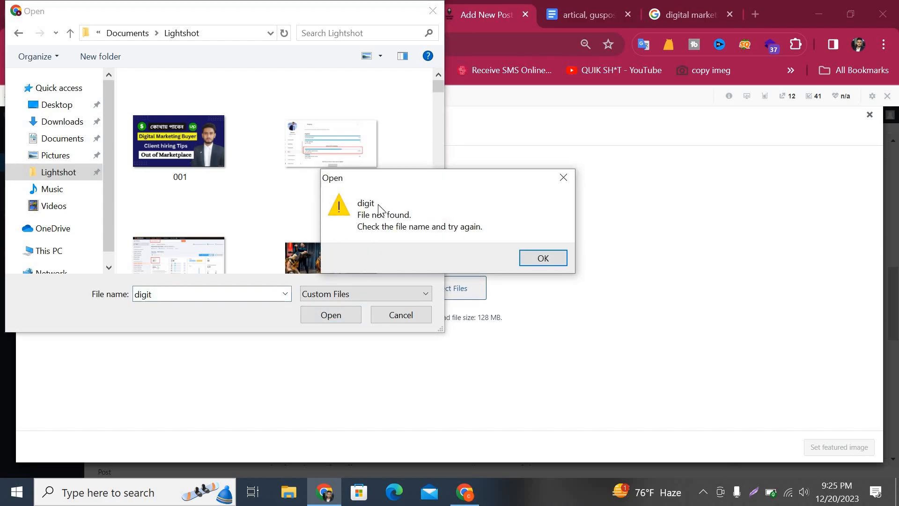
click(525, 260)
click(182, 293)
key(Down)
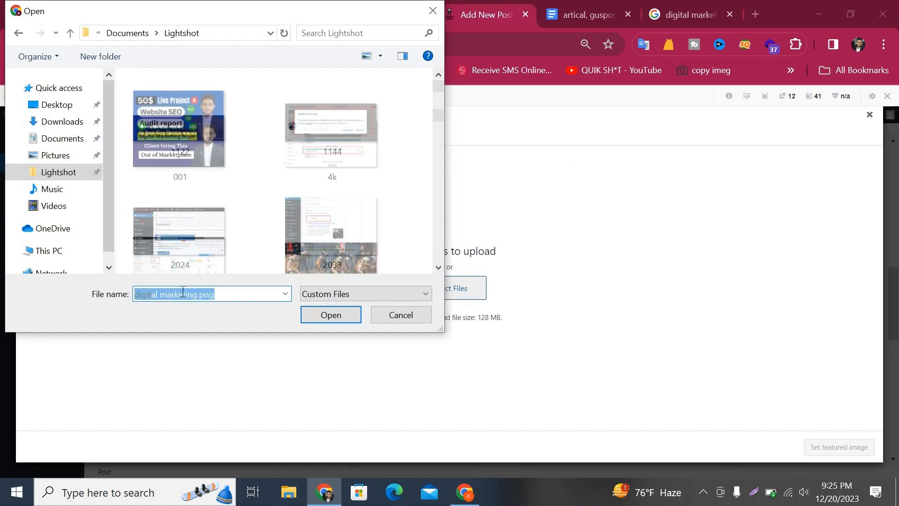
key(Return)
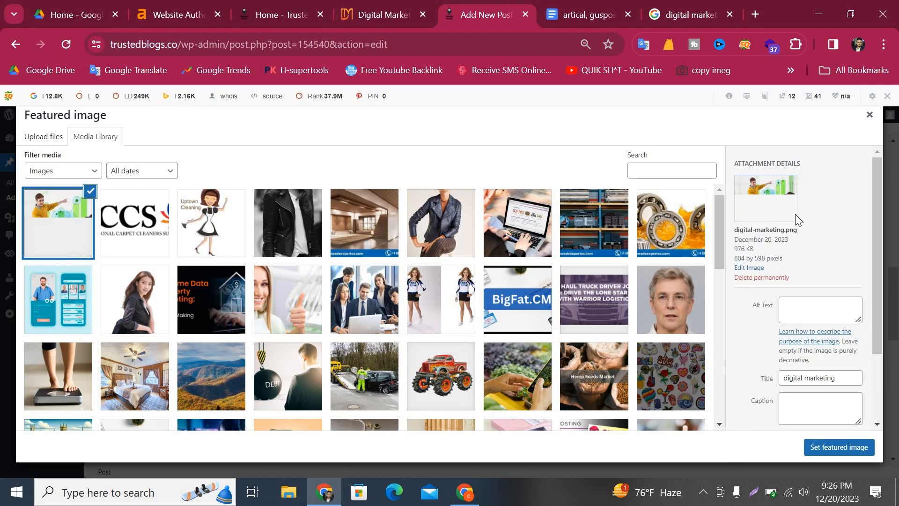
Step: Give the uploaded image the alt text "digital marketing" and set it as the post's featured image
click(804, 308)
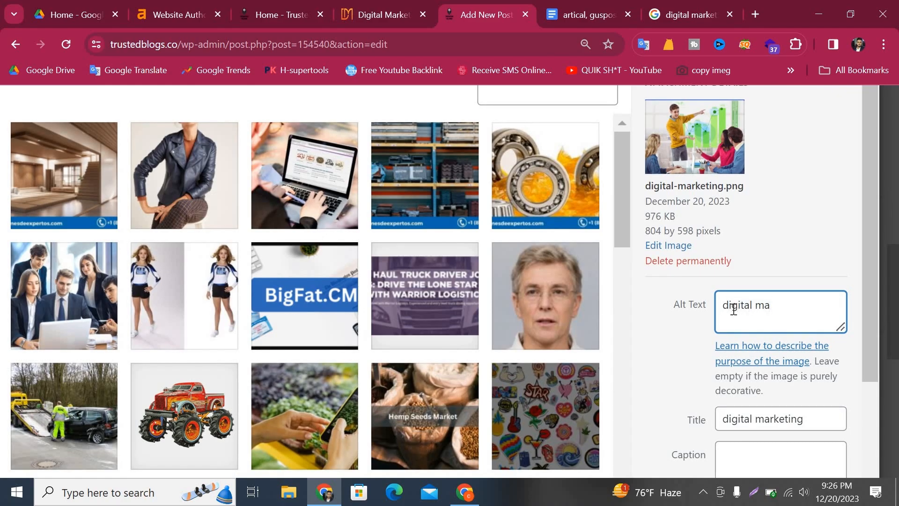
text(ing)
scroll(810, 458, down, 5)
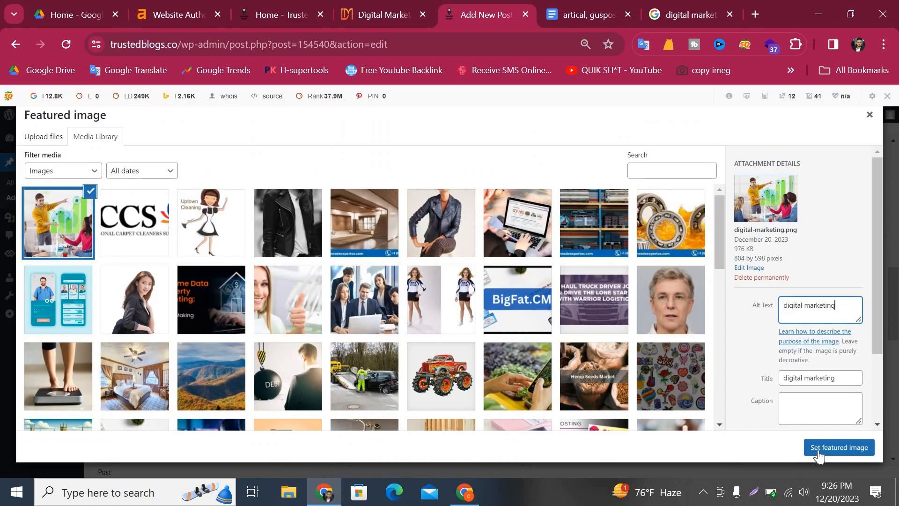
click(819, 453)
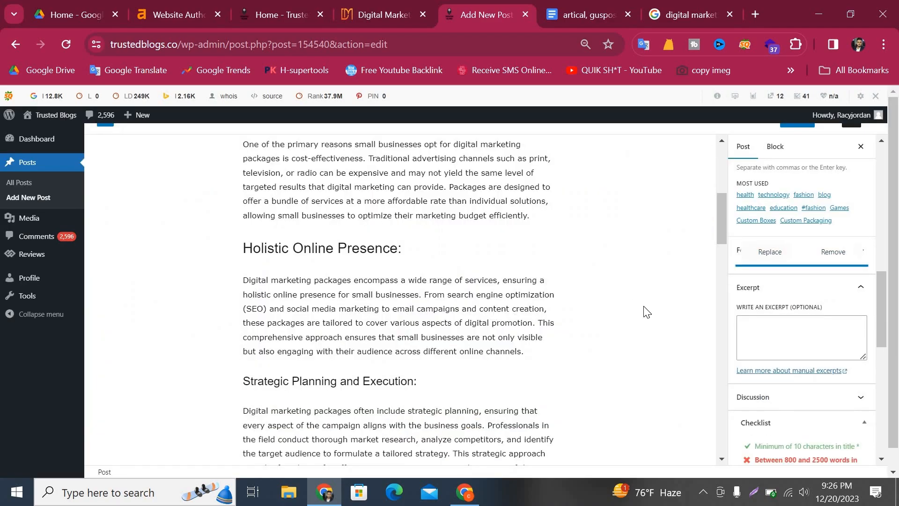
Step: Review the post's checklist requirements, featured image and tags, and return to the article title
scroll(819, 372, down, 8)
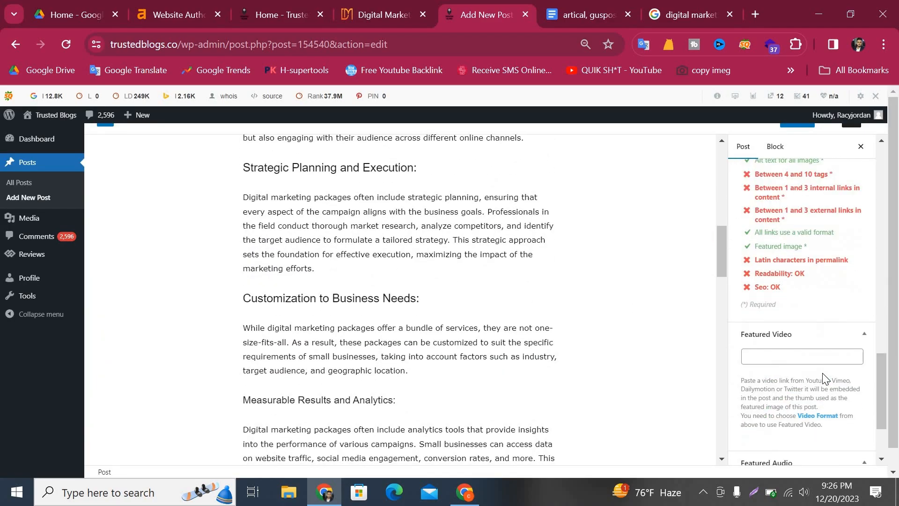
scroll(823, 373, up, 10)
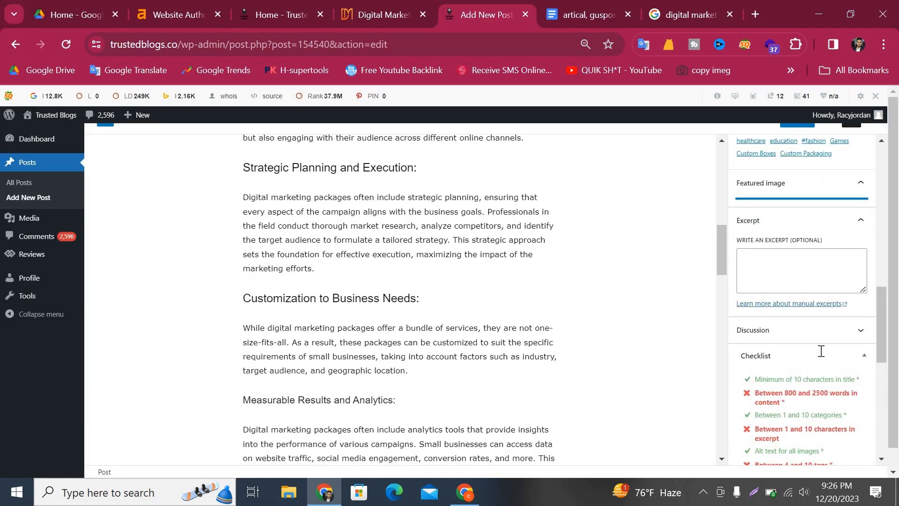
scroll(824, 328, up, 1)
scroll(823, 335, down, 2)
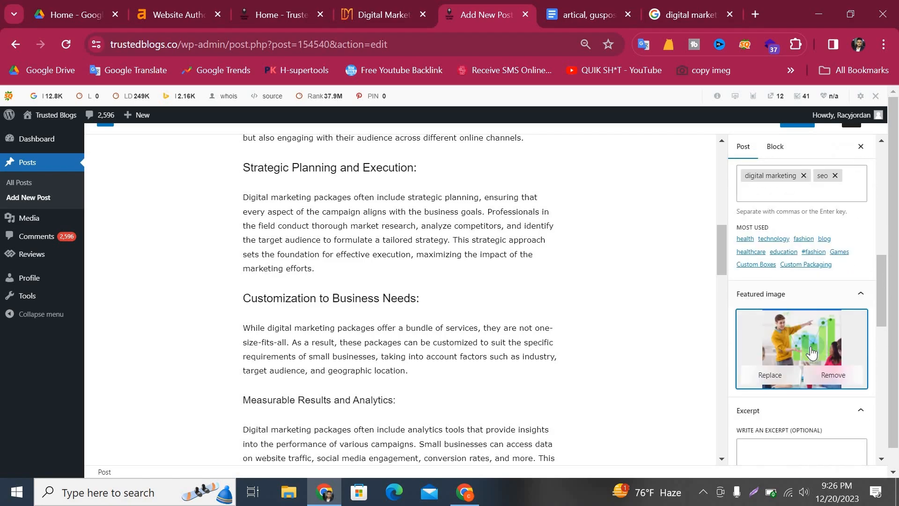
scroll(397, 341, up, 10)
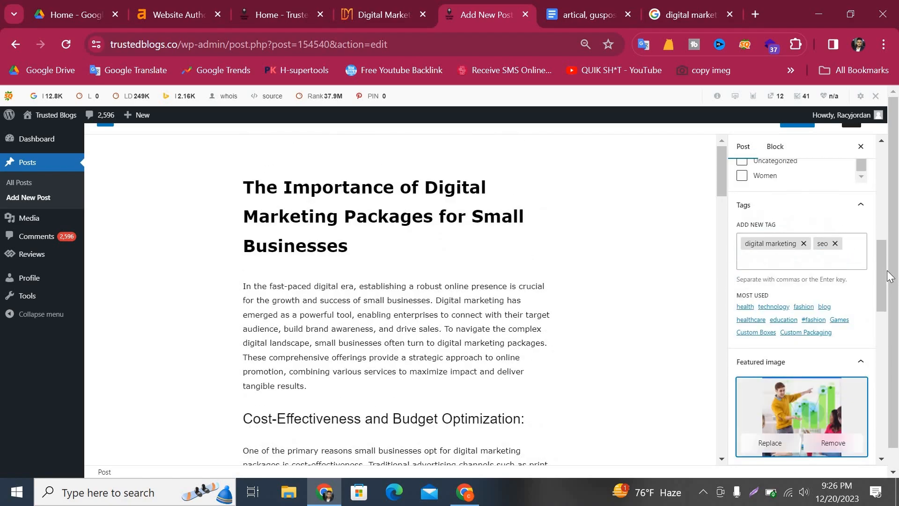